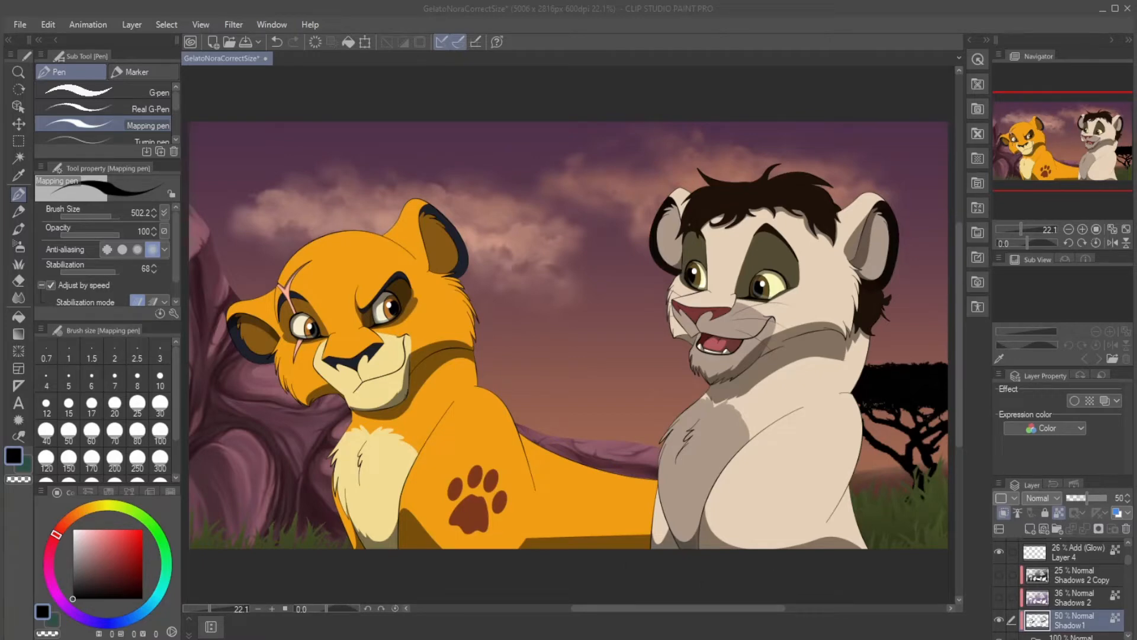
# Step: Make the Markings, Inking, and Eyes and mouth layers active one after another
pyautogui.scroll(-3, 1087, 594)
pyautogui.click(1087, 593)
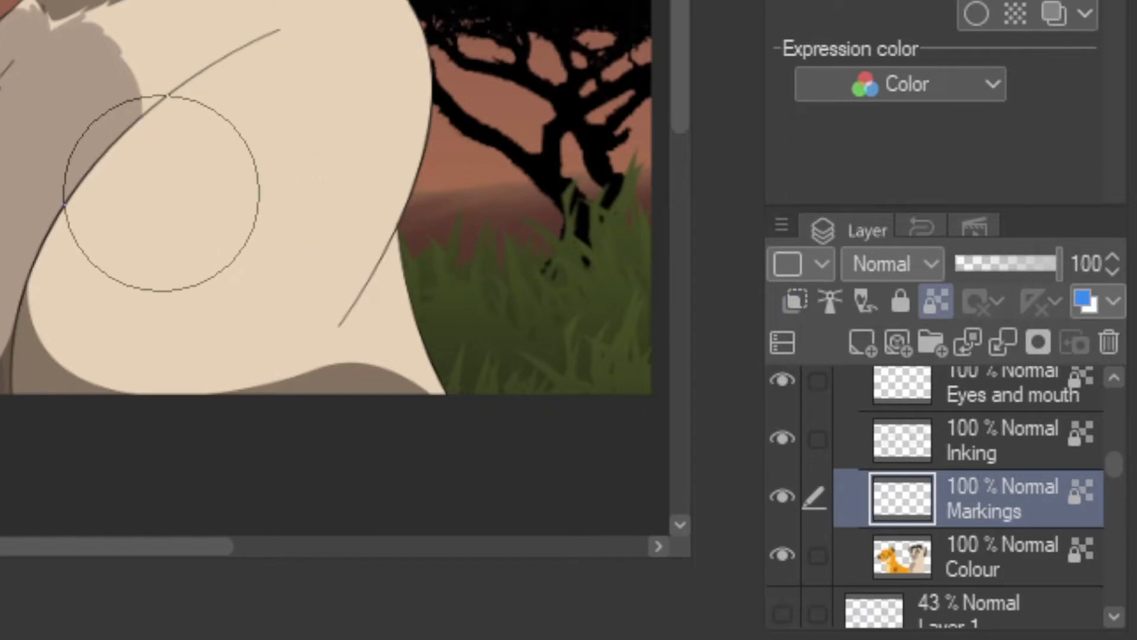
pyautogui.moveTo(131, 211)
pyautogui.mouseDown()
pyautogui.moveTo(123, 126)
pyautogui.moveTo(23, 73)
pyautogui.mouseUp()
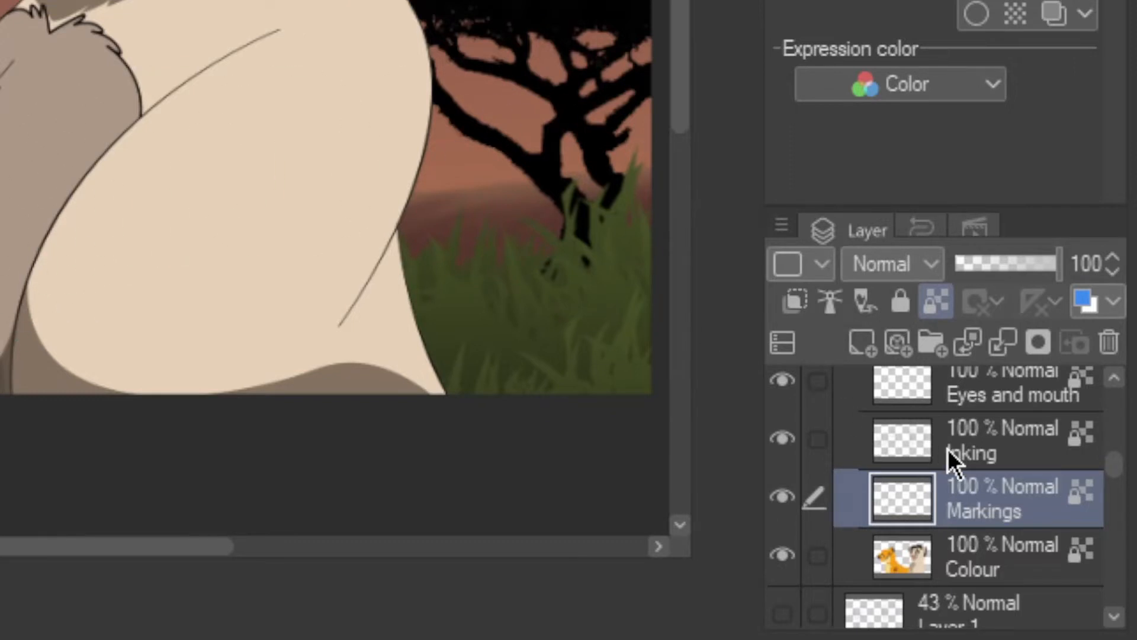
pyautogui.click(995, 447)
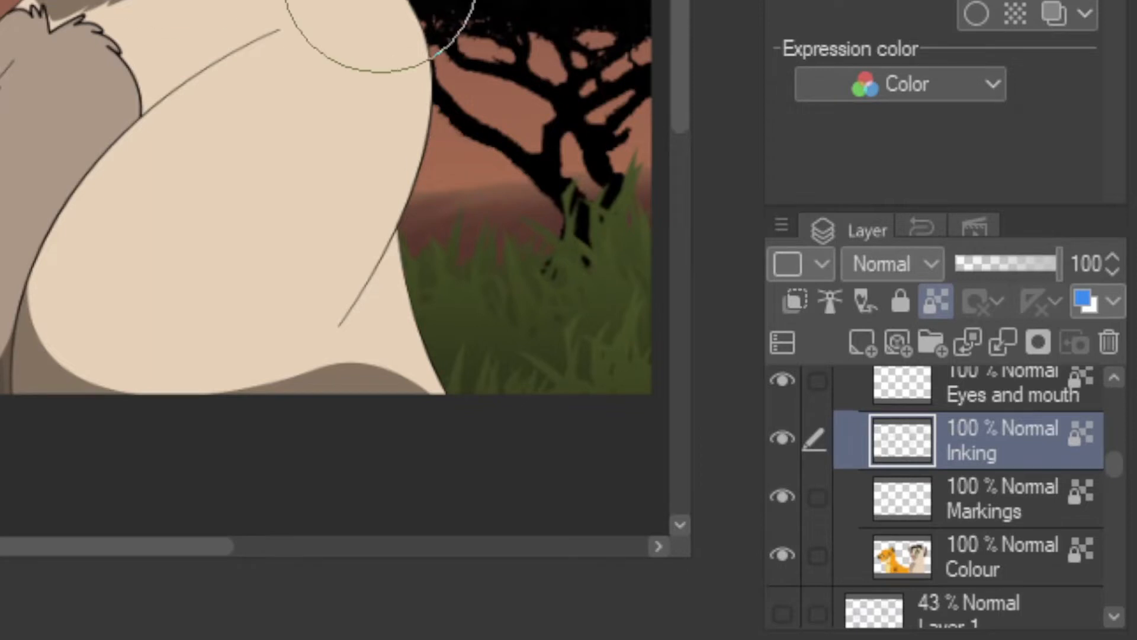
pyautogui.scroll(1, 351, 0)
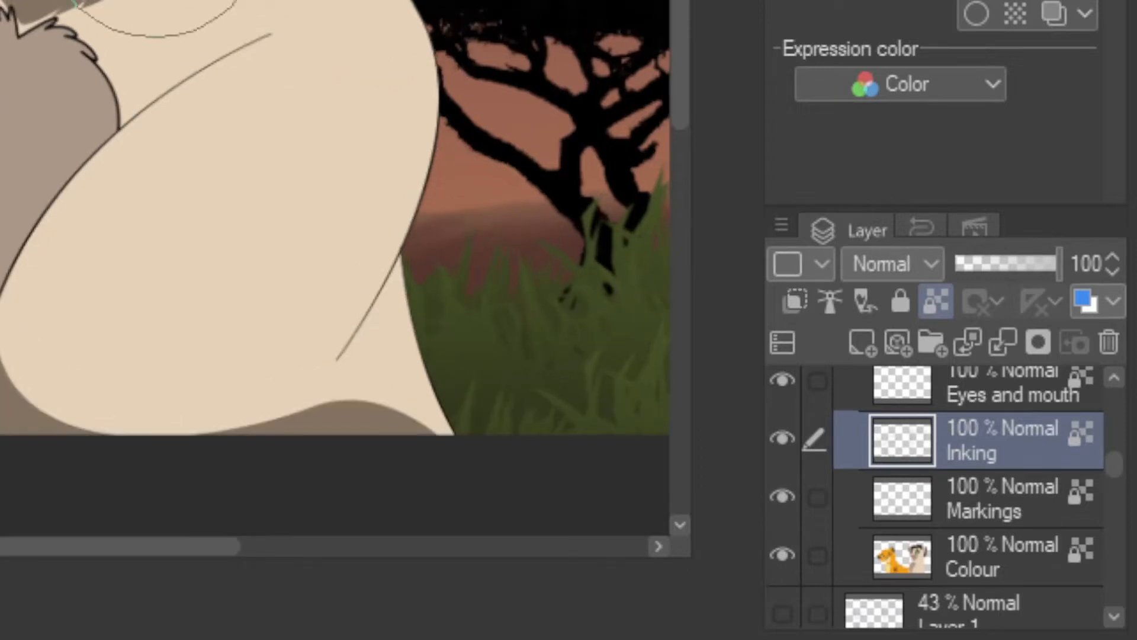
pyautogui.click(927, 389)
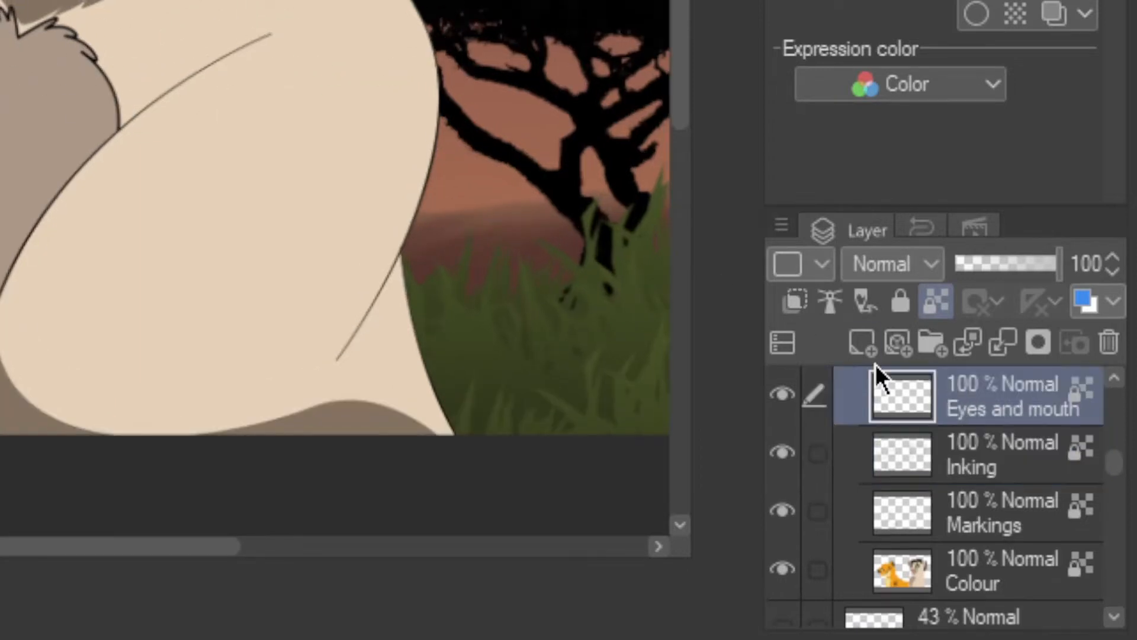
# Step: Examine the black line art on both lions up close, covering the face, neck, shoulder, chest and leg lines
pyautogui.scroll(3, 230, 68)
pyautogui.scroll(5, 230, 68)
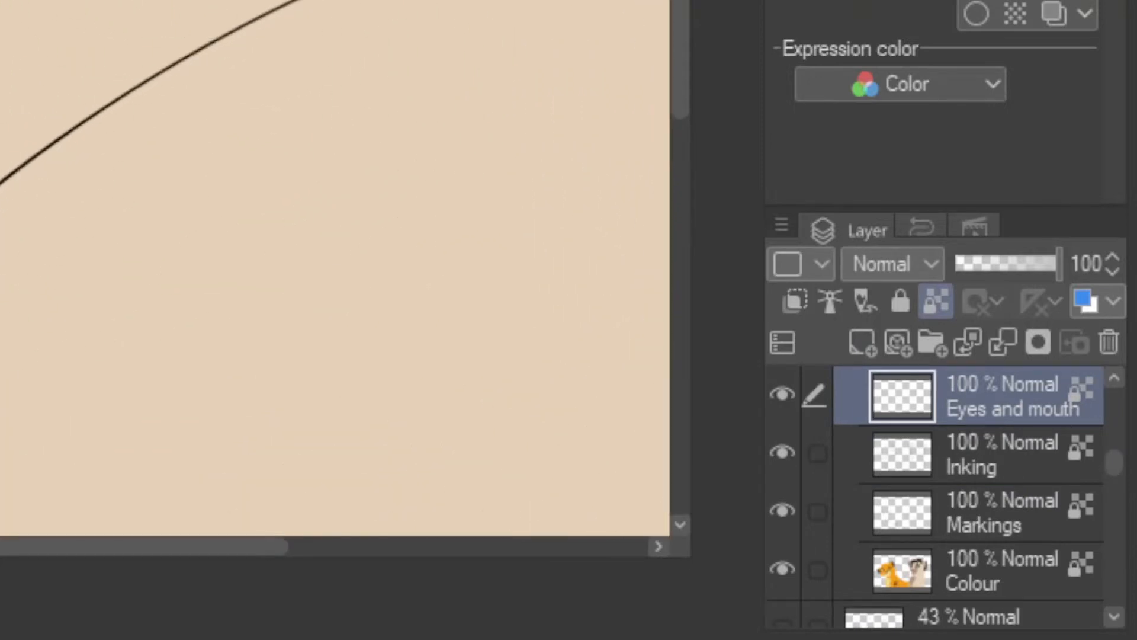
pyautogui.hscroll(-10, 335, 268)
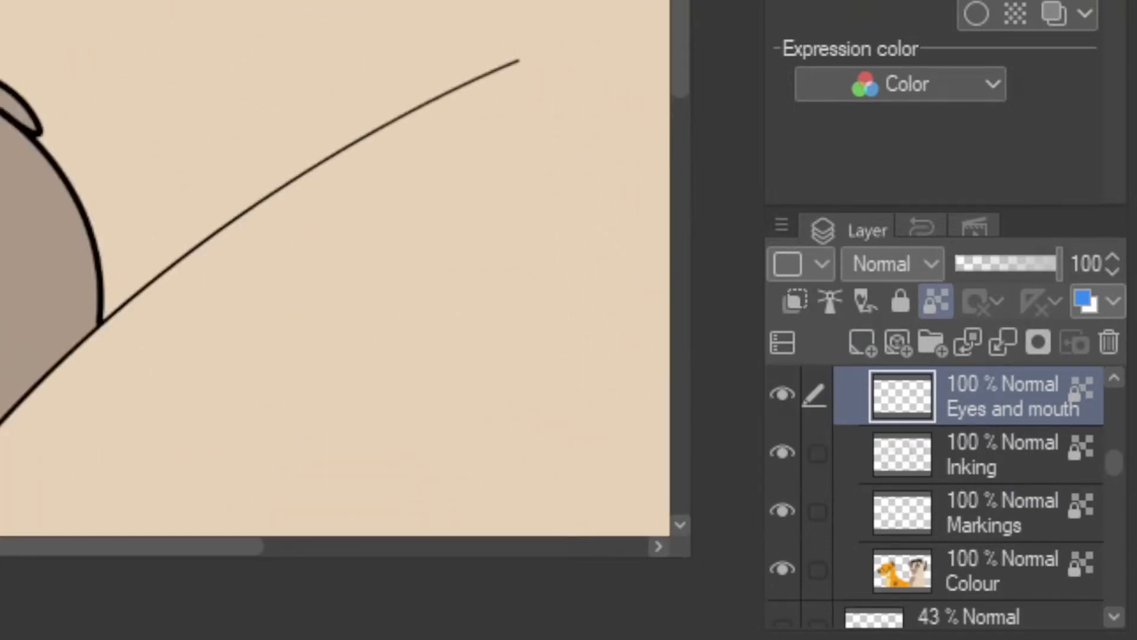
pyautogui.scroll(-4, 335, 268)
pyautogui.hscroll(-4, 335, 268)
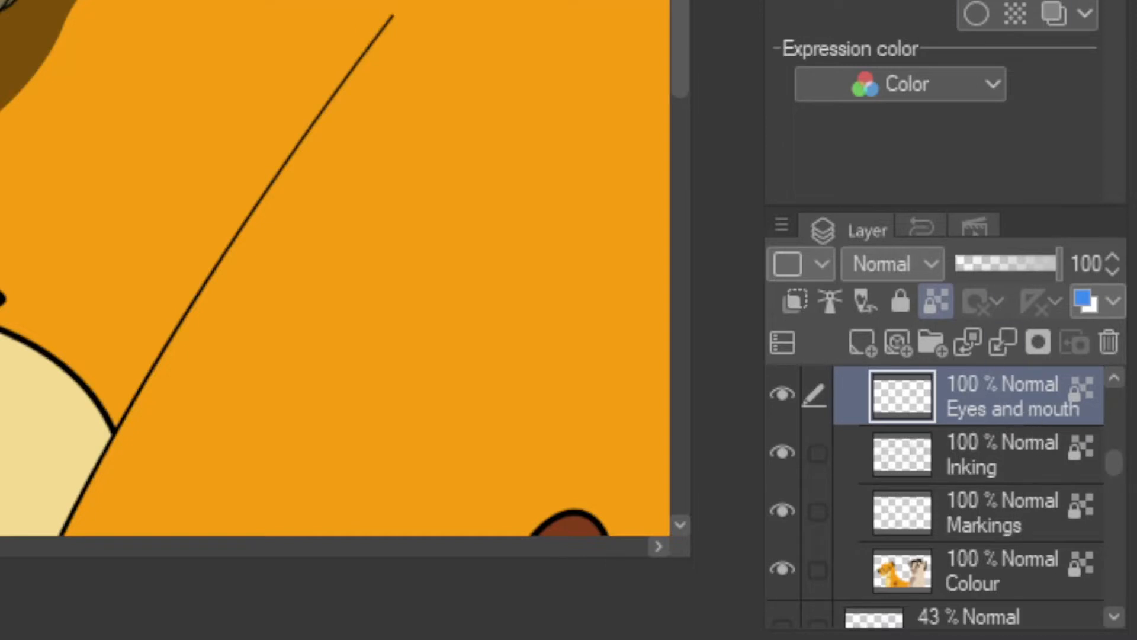
pyautogui.moveTo(393, 15)
pyautogui.mouseDown()
pyautogui.moveTo(223, 269)
pyautogui.moveTo(251, 325)
pyautogui.moveTo(393, 326)
pyautogui.moveTo(337, 523)
pyautogui.moveTo(506, 523)
pyautogui.mouseUp()
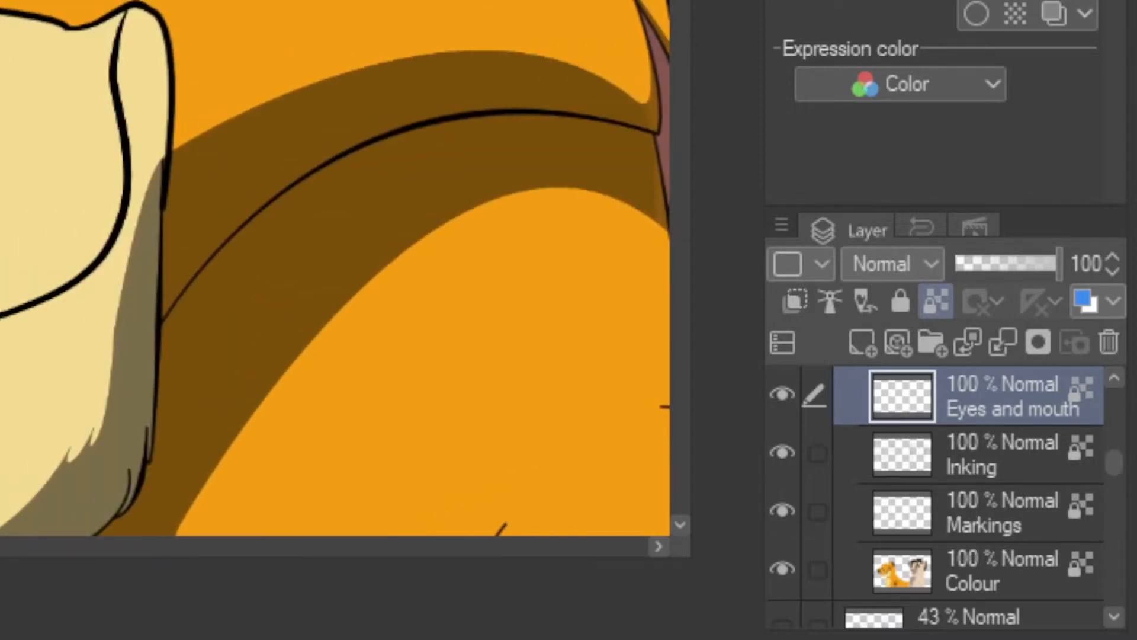
pyautogui.moveTo(392, 474)
pyautogui.mouseDown()
pyautogui.moveTo(421, 248)
pyautogui.moveTo(422, 78)
pyautogui.mouseUp()
pyautogui.moveTo(651, 528)
pyautogui.mouseDown()
pyautogui.moveTo(596, 415)
pyautogui.moveTo(18, 6)
pyautogui.mouseUp()
pyautogui.moveTo(335, 297); pyautogui.dragTo(335, 268)
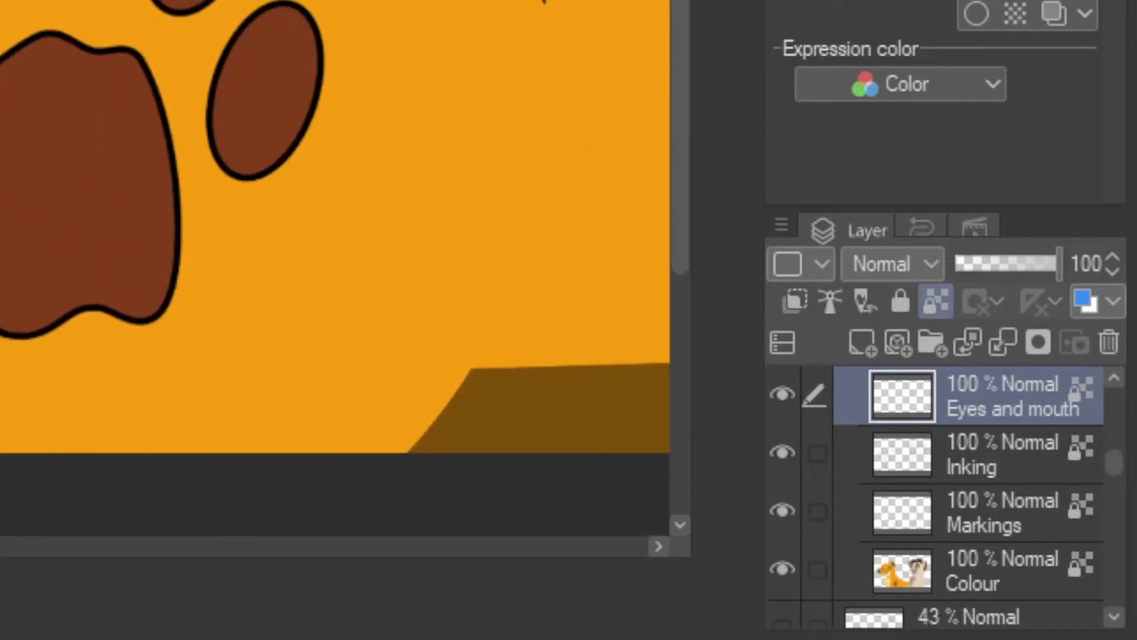
pyautogui.moveTo(471, 266); pyautogui.dragTo(160, 407)
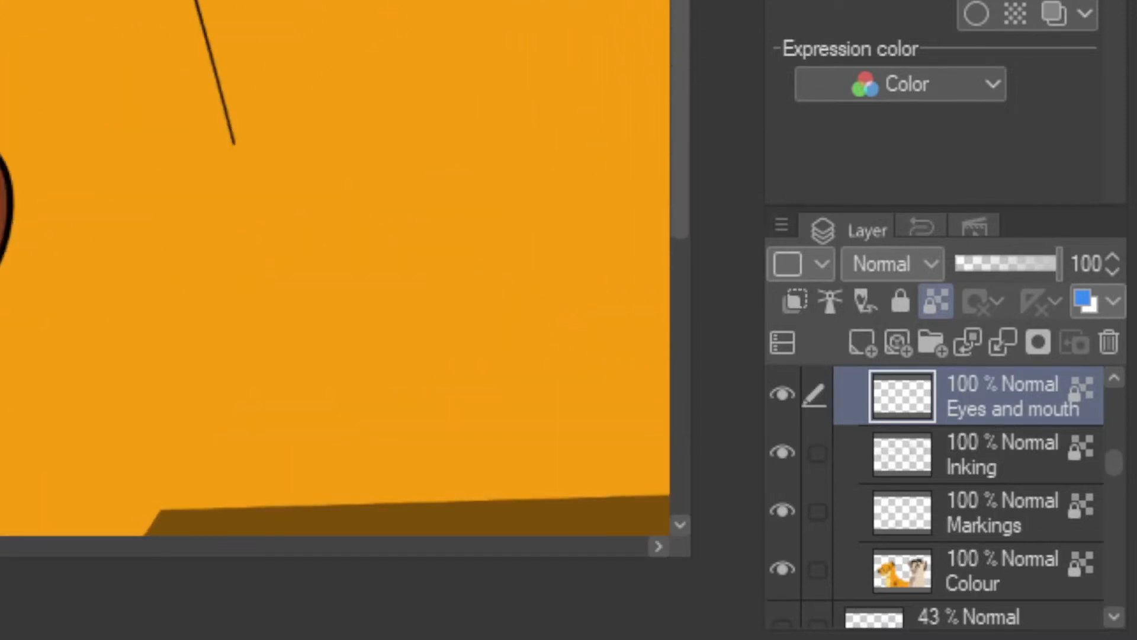
pyautogui.moveTo(403, 12); pyautogui.dragTo(651, 532)
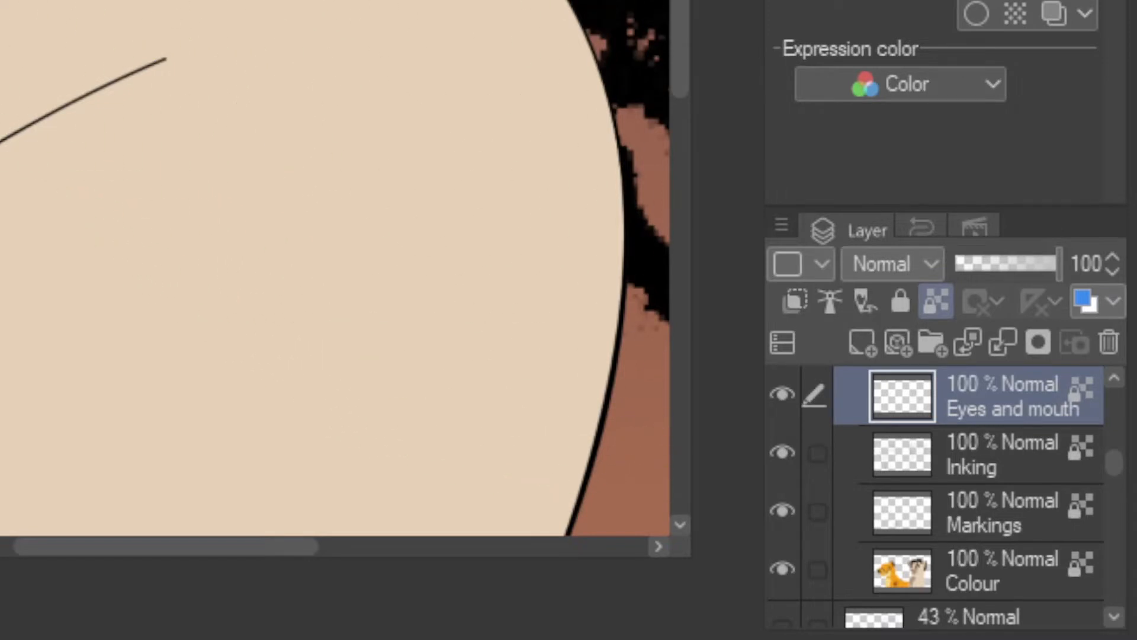
pyautogui.moveTo(178, 89); pyautogui.dragTo(341, 486)
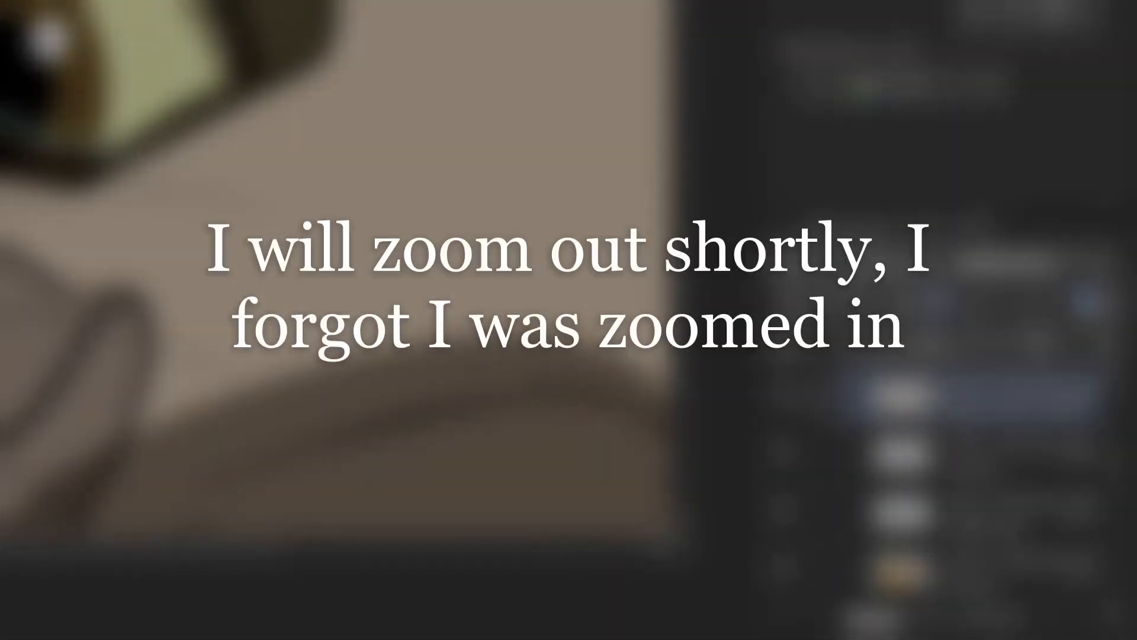
pyautogui.moveTo(331, 415); pyautogui.dragTo(406, 130)
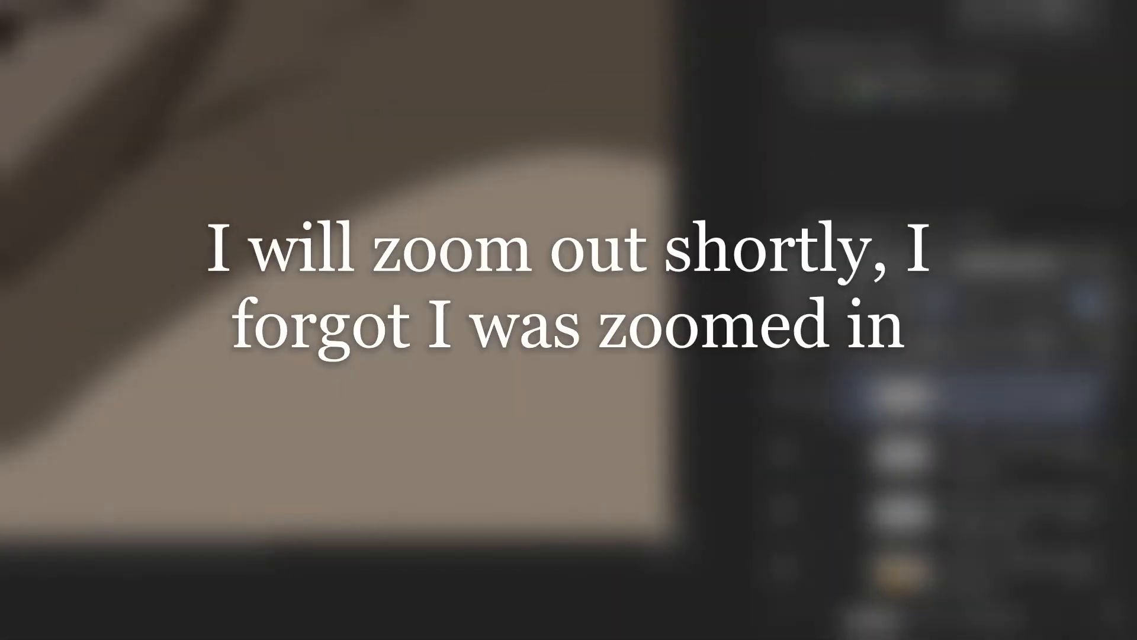
pyautogui.moveTo(118, 355); pyautogui.dragTo(561, 273)
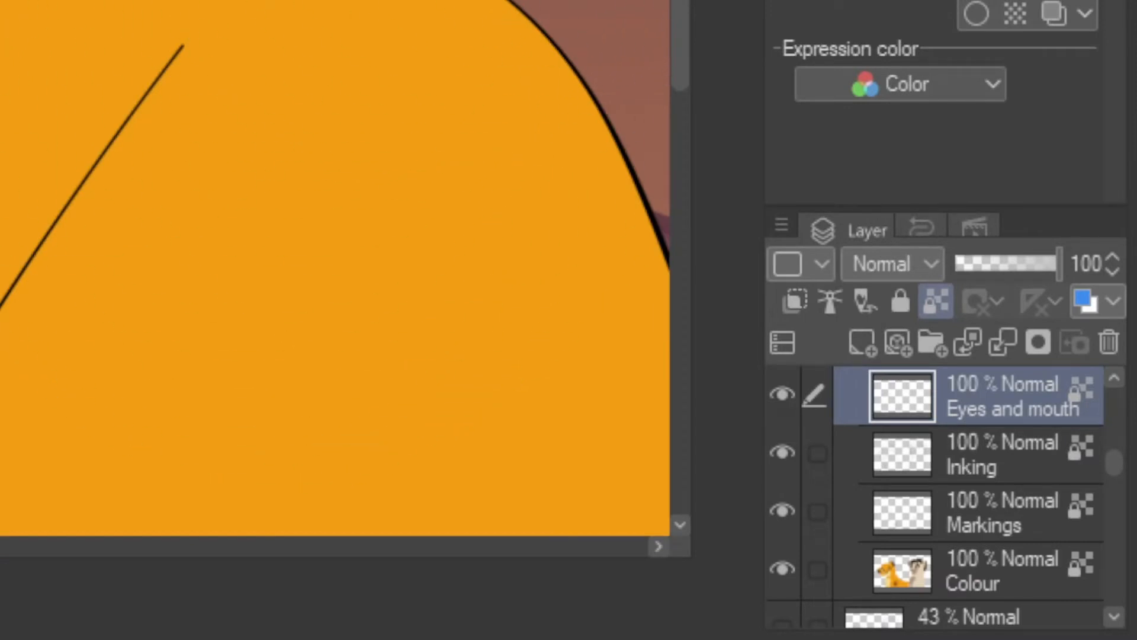
pyautogui.moveTo(183, 45); pyautogui.dragTo(522, 159)
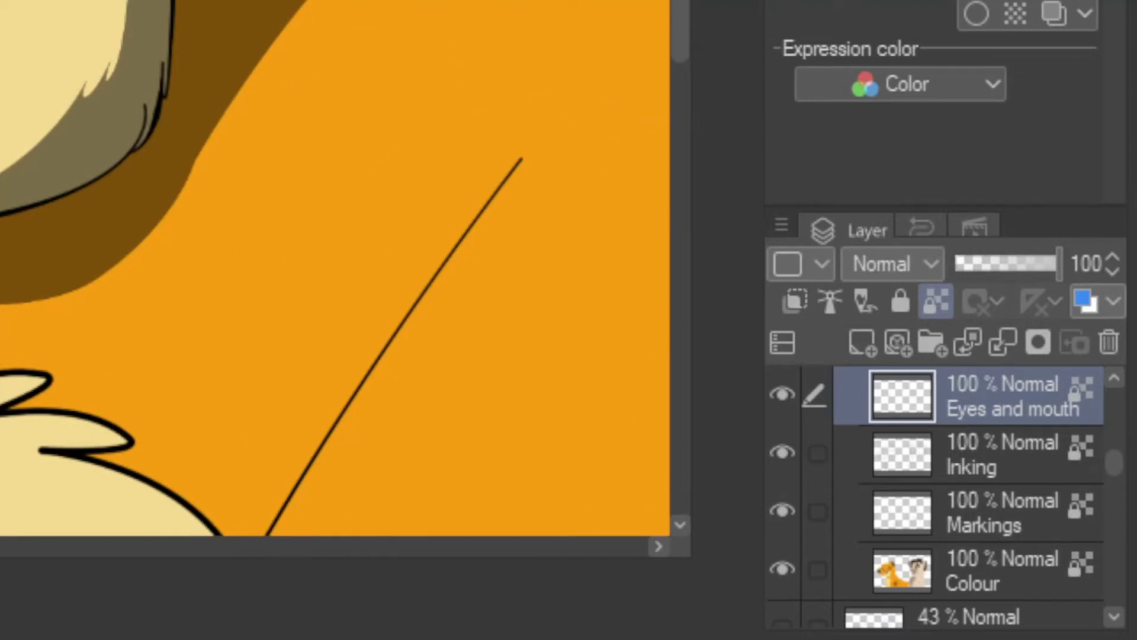
pyautogui.scroll(8, 335, 267)
pyautogui.hscroll(6, 335, 268)
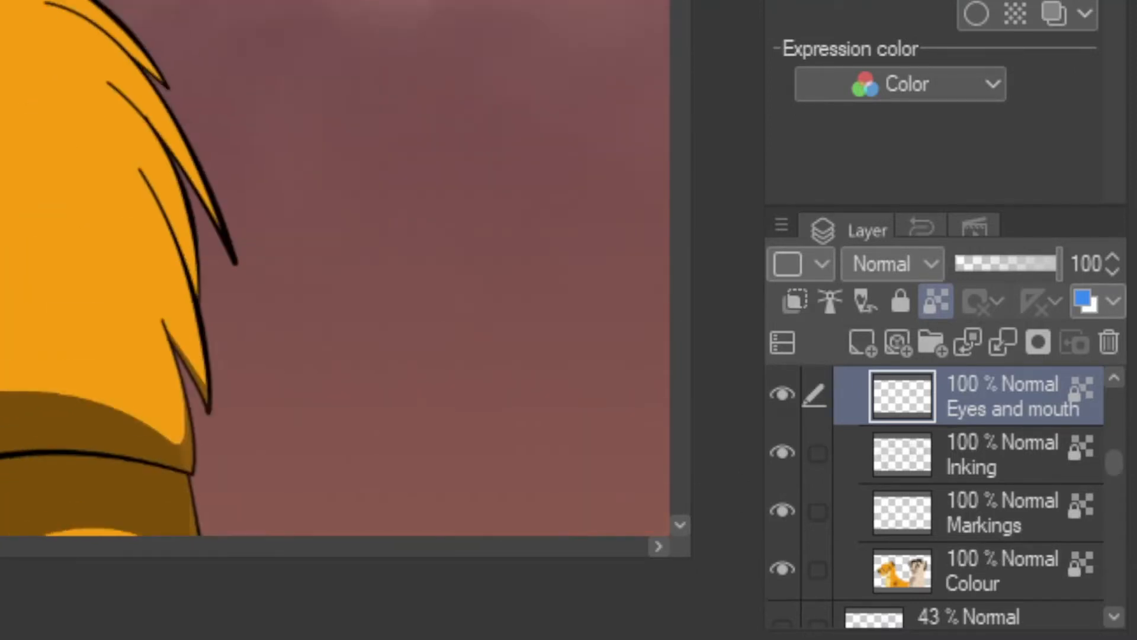
pyautogui.scroll(-10, 335, 267)
pyautogui.hscroll(6, 335, 268)
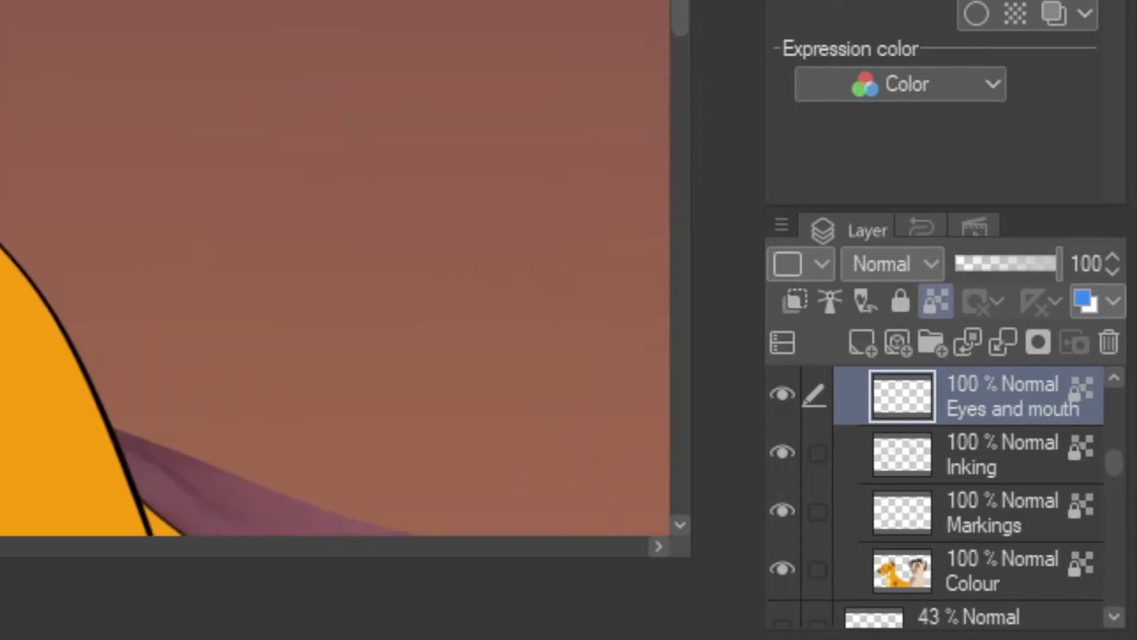
pyautogui.scroll(-10, 335, 268)
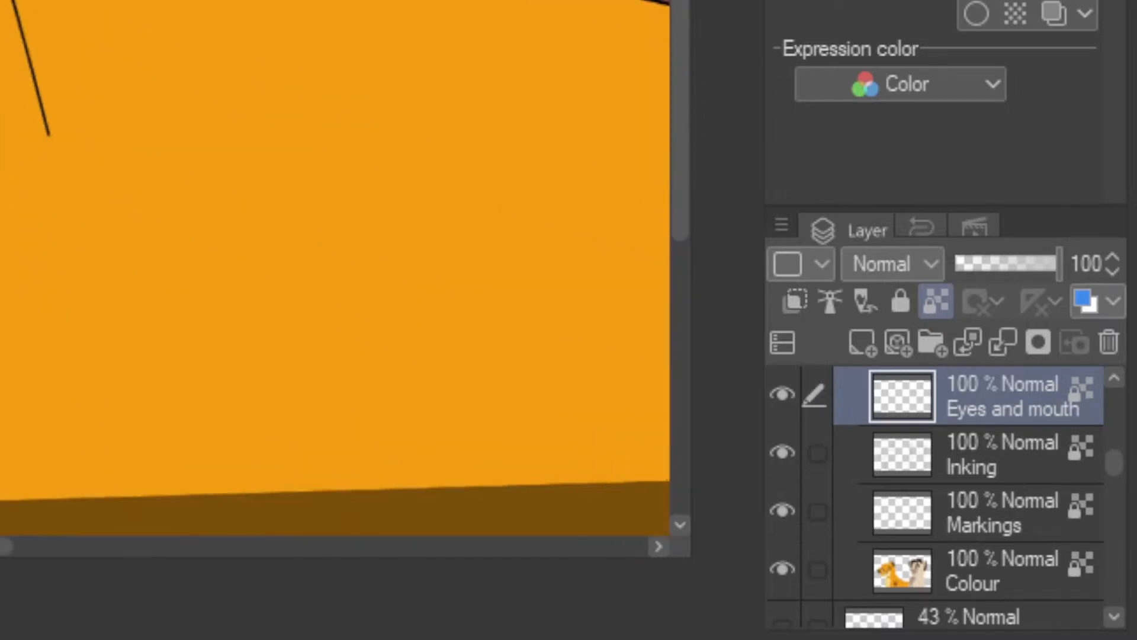
pyautogui.hscroll(10, 334, 268)
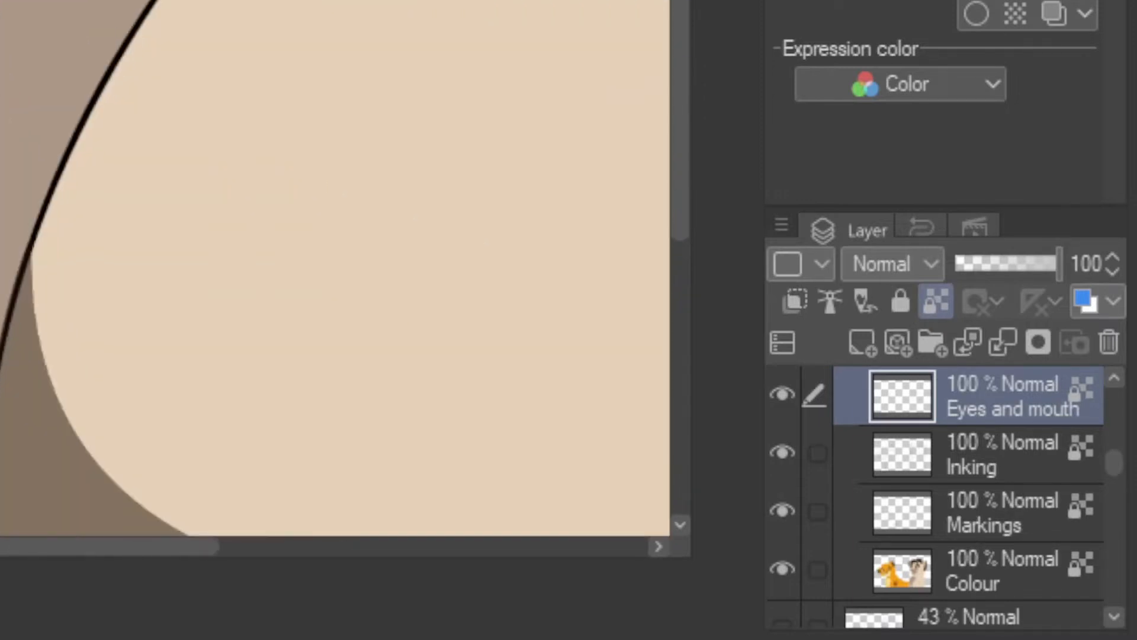
pyautogui.hscroll(10, 335, 268)
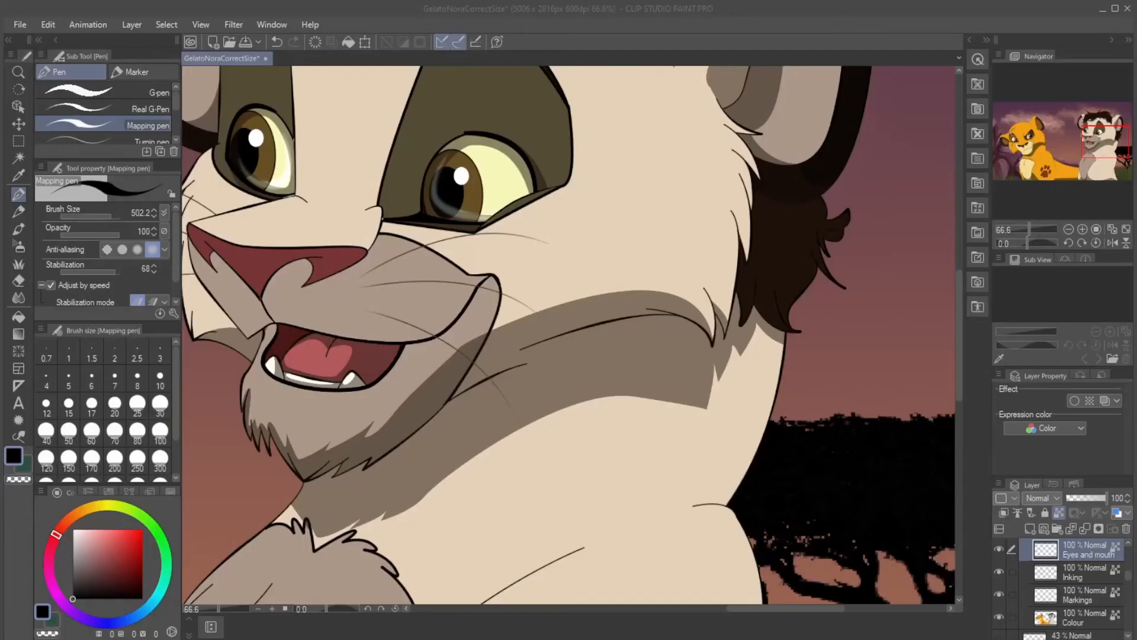
# Step: Select the Shadow1 layer and sample the brown shadow colour beside the orange lion's chest with the Eyedropper
pyautogui.click(738, 20)
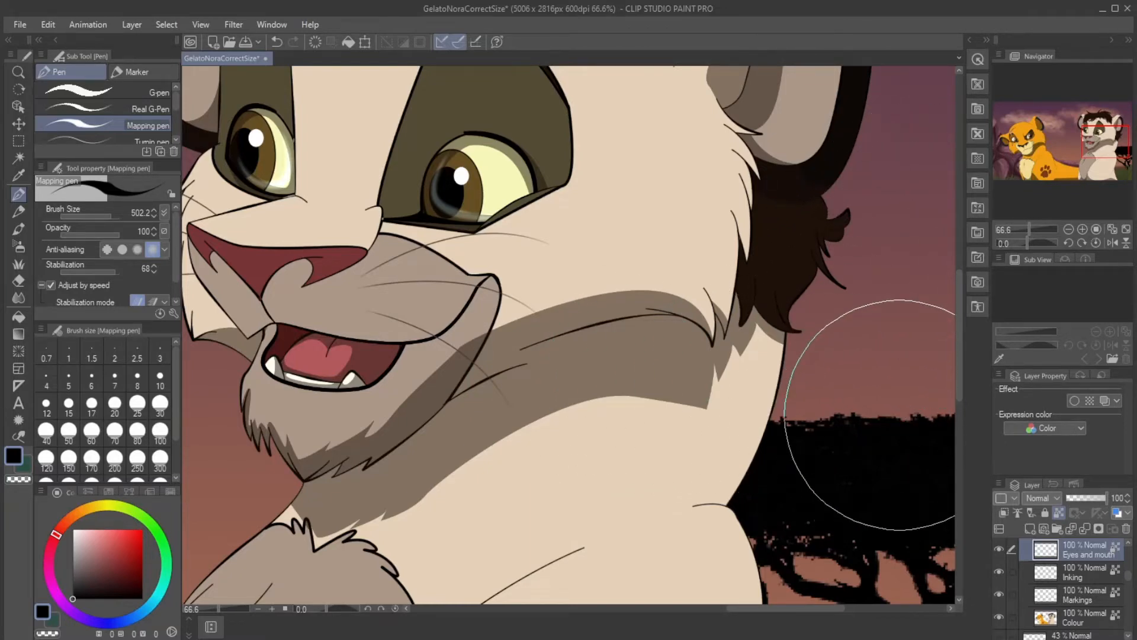
pyautogui.moveTo(1093, 149); pyautogui.dragTo(1021, 171)
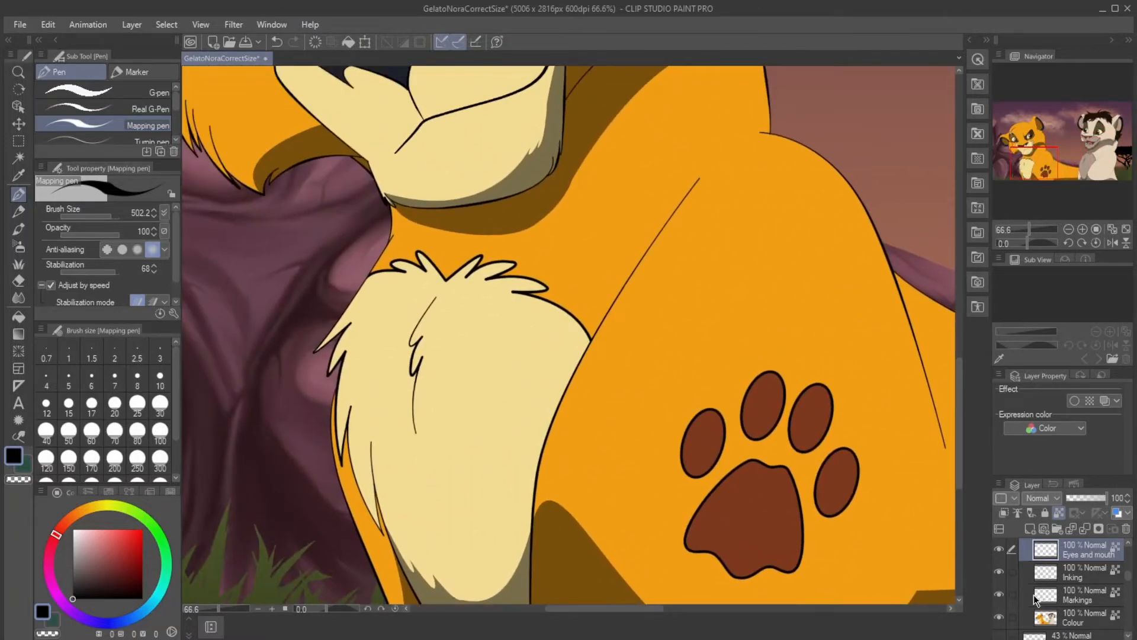
pyautogui.click(1079, 576)
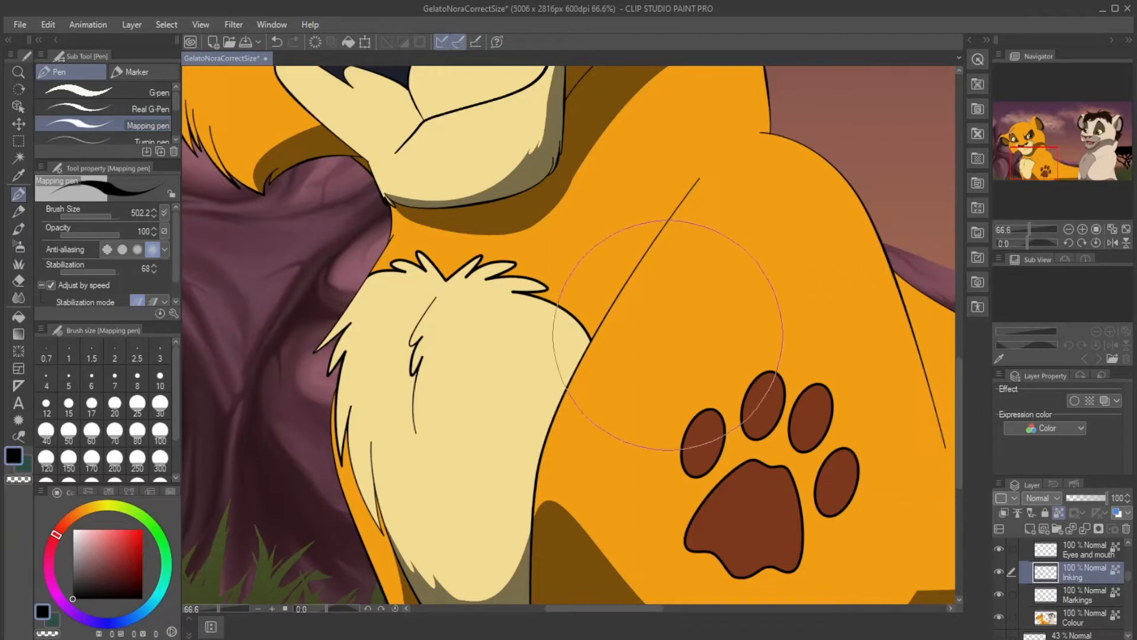
pyautogui.scroll(-5, 1098, 558)
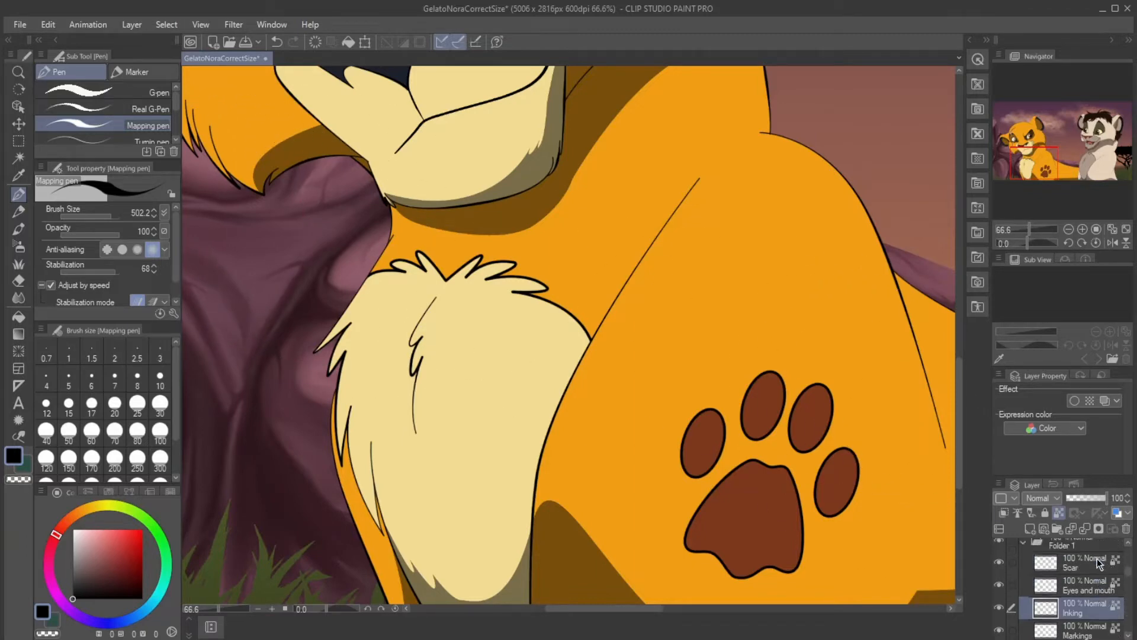
pyautogui.click(1064, 597)
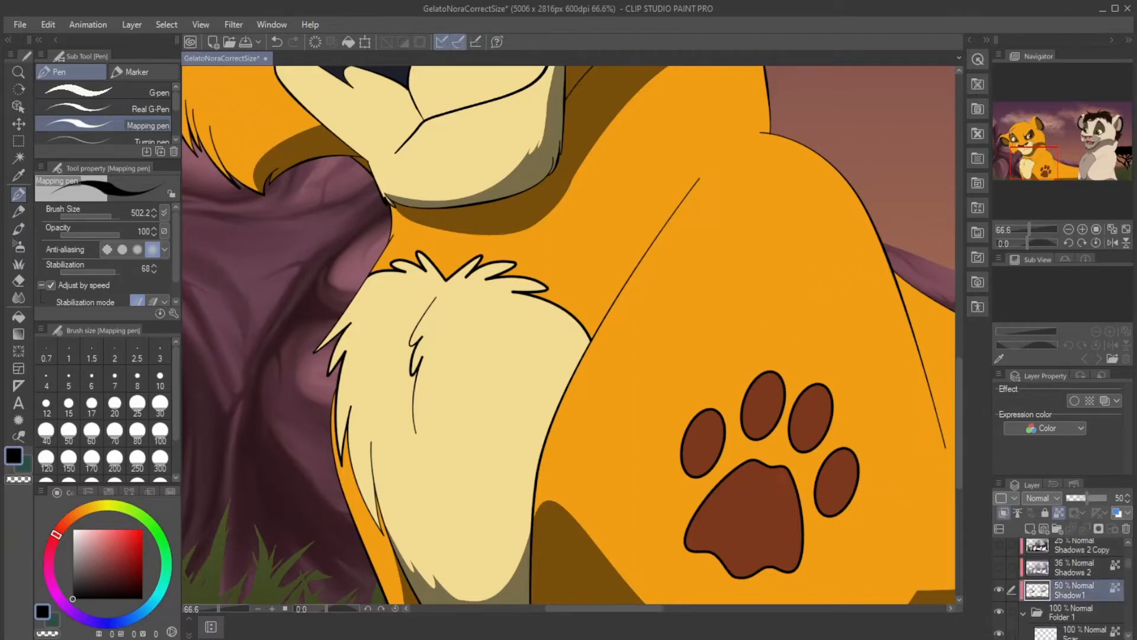
pyautogui.moveTo(1046, 175)
pyautogui.mouseDown()
pyautogui.moveTo(1070, 170)
pyautogui.moveTo(1056, 172)
pyautogui.mouseUp()
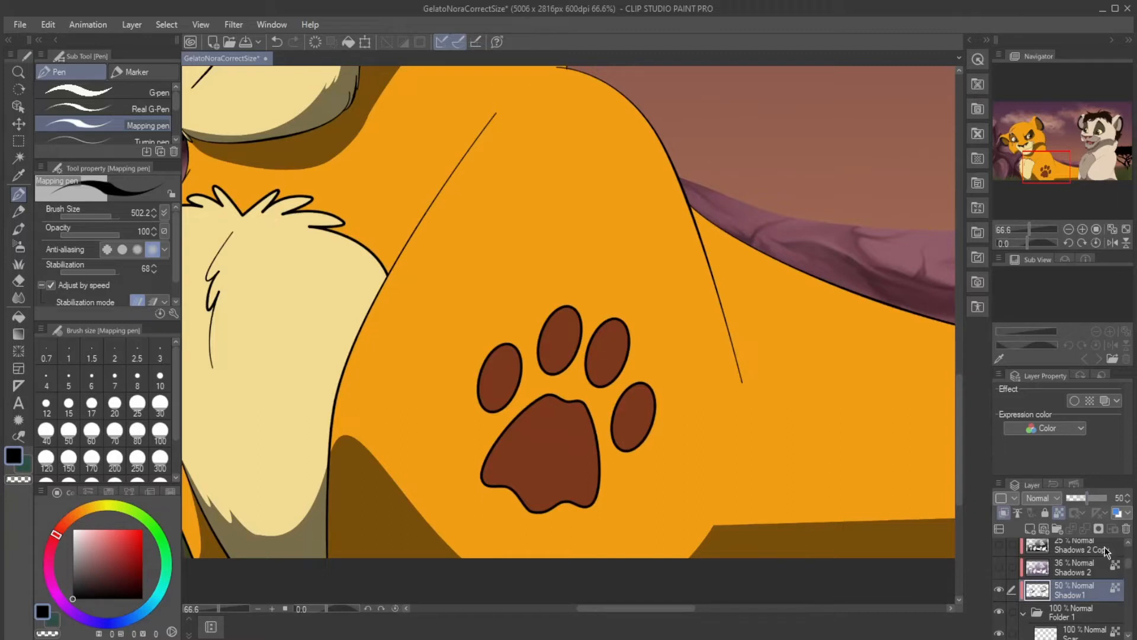
pyautogui.click(19, 176)
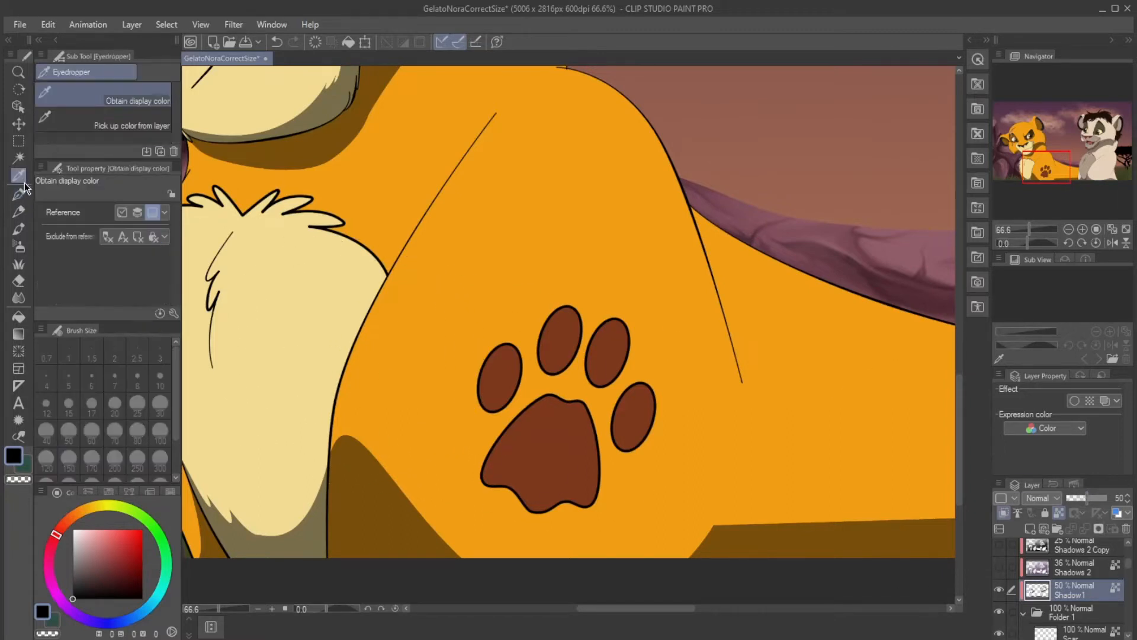
pyautogui.click(363, 459)
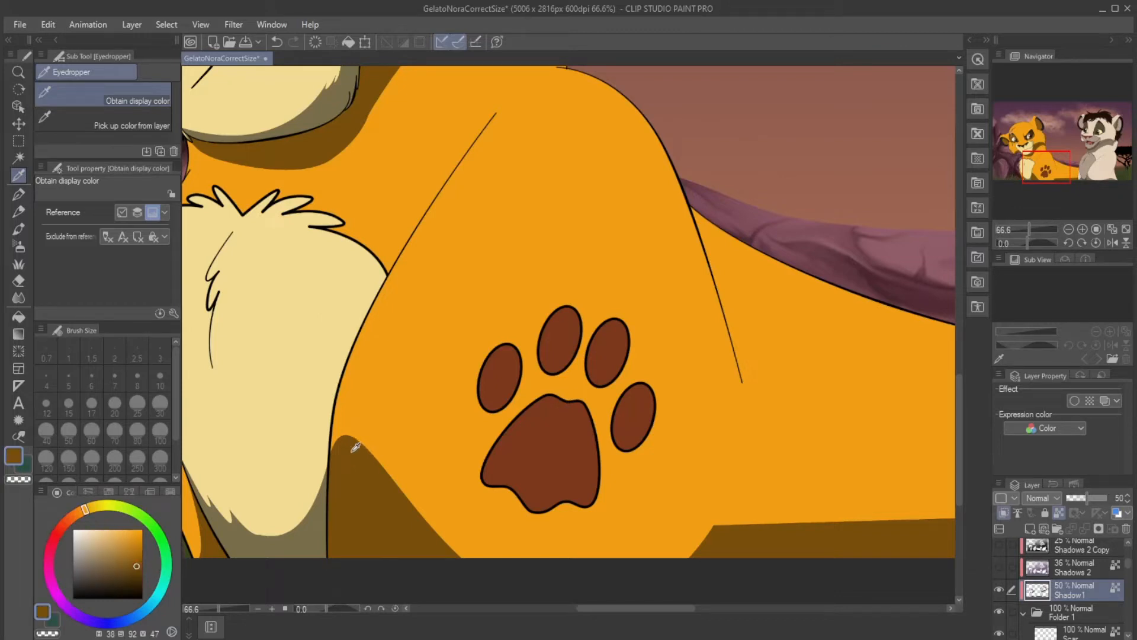
# Step: Select the Inking layer and set the Mapping pen's brush size to 79.6
pyautogui.scroll(-5, 1060, 599)
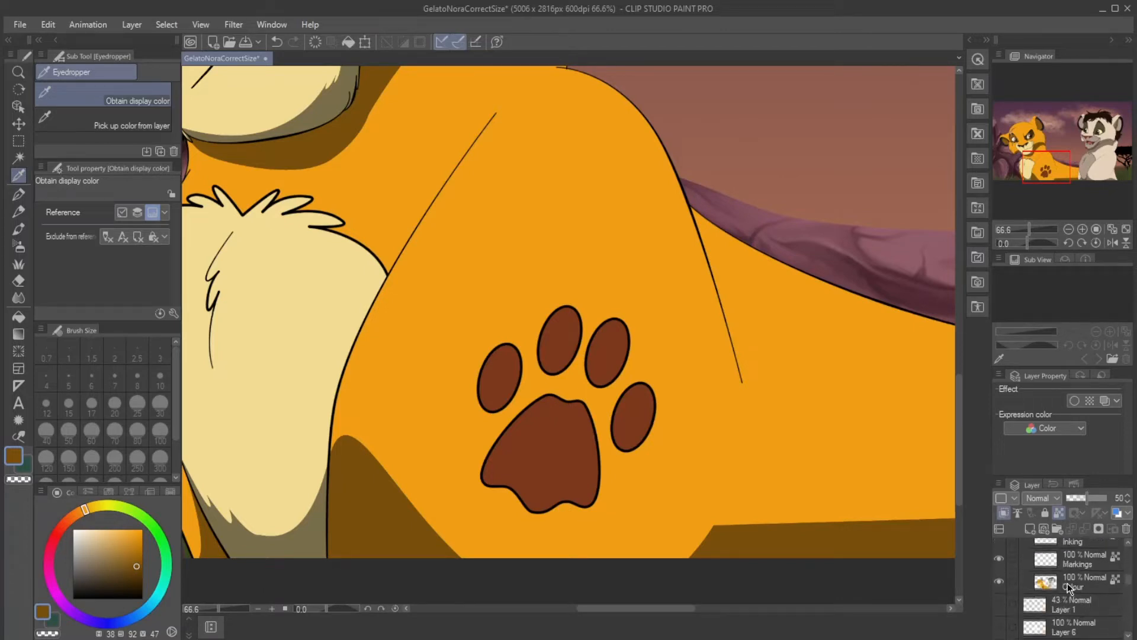
pyautogui.scroll(1, 1067, 583)
pyautogui.click(1073, 577)
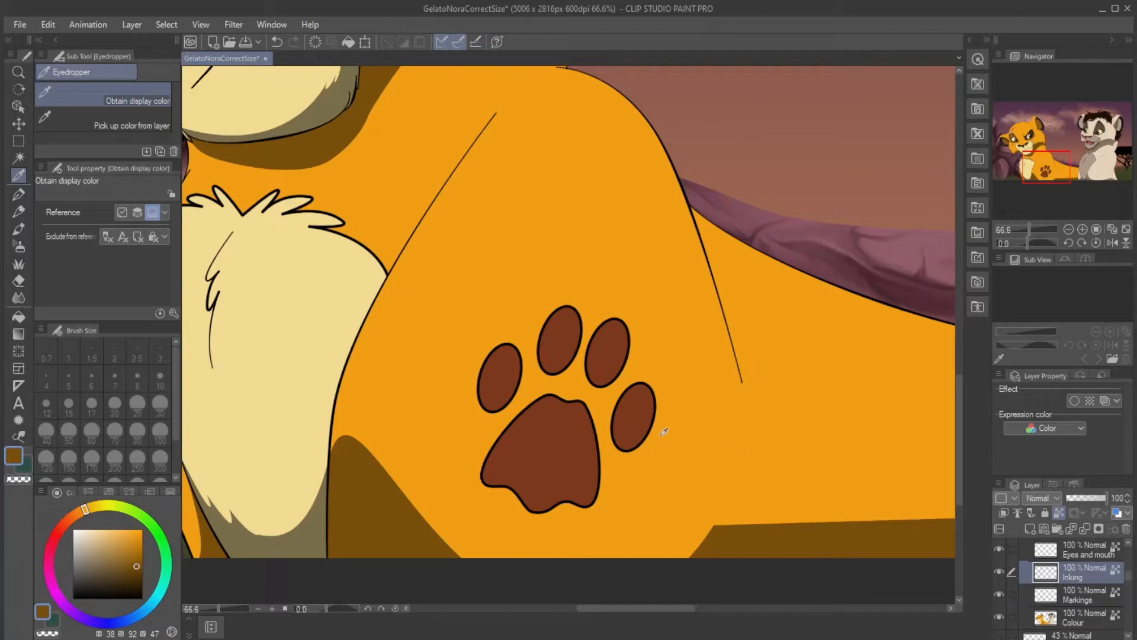
pyautogui.click(18, 195)
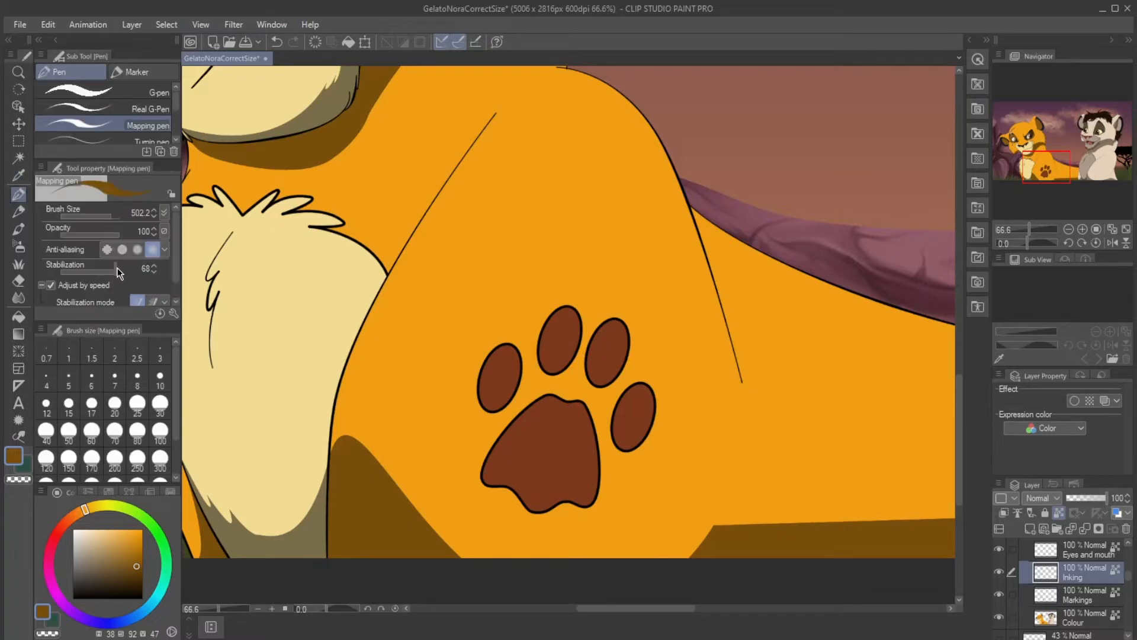
pyautogui.click(98, 218)
# Step: Unlock the Inking layer's transparent pixels and paint a thick brown stroke along the orange lion's shoulder line
pyautogui.moveTo(1038, 170); pyautogui.dragTo(1026, 169)
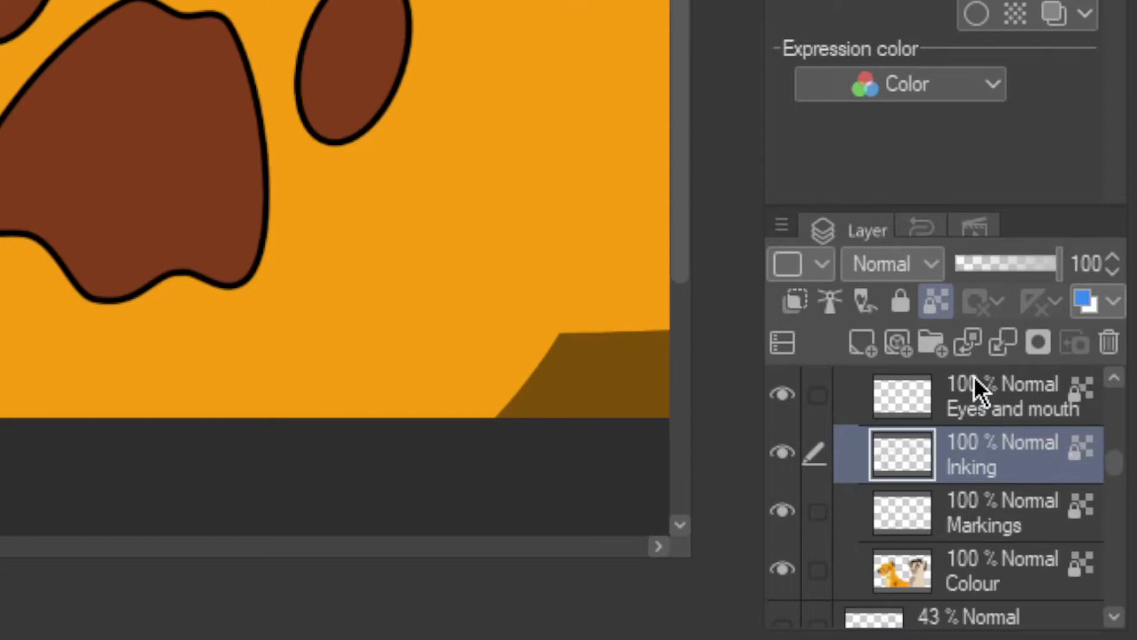
pyautogui.click(934, 300)
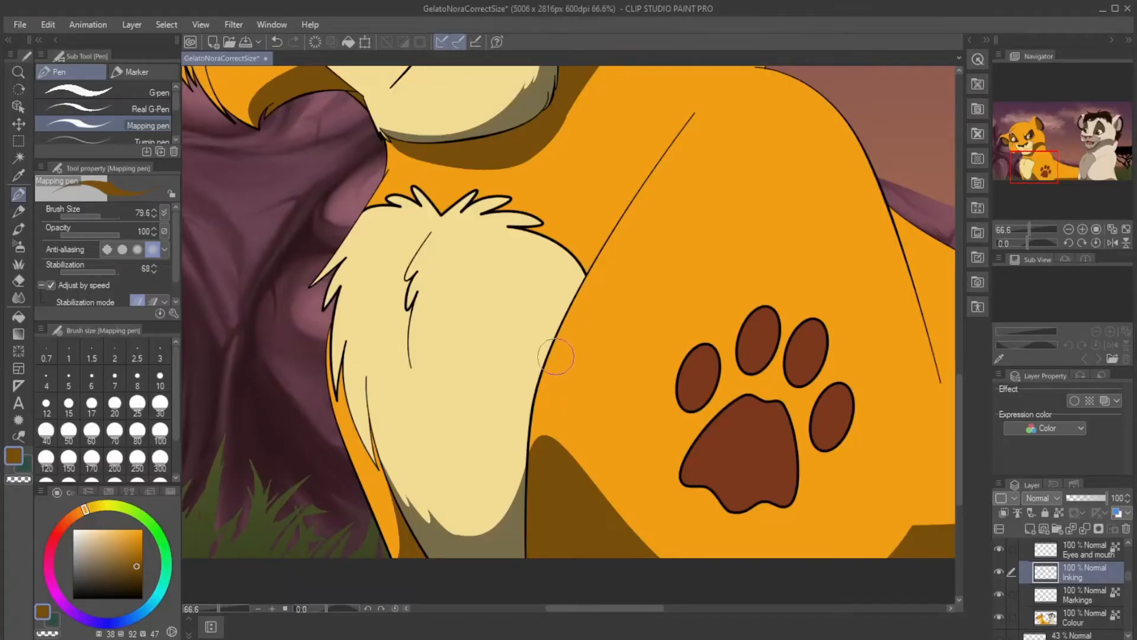
pyautogui.moveTo(556, 354)
pyautogui.mouseDown()
pyautogui.moveTo(589, 263)
pyautogui.moveTo(698, 125)
pyautogui.mouseUp()
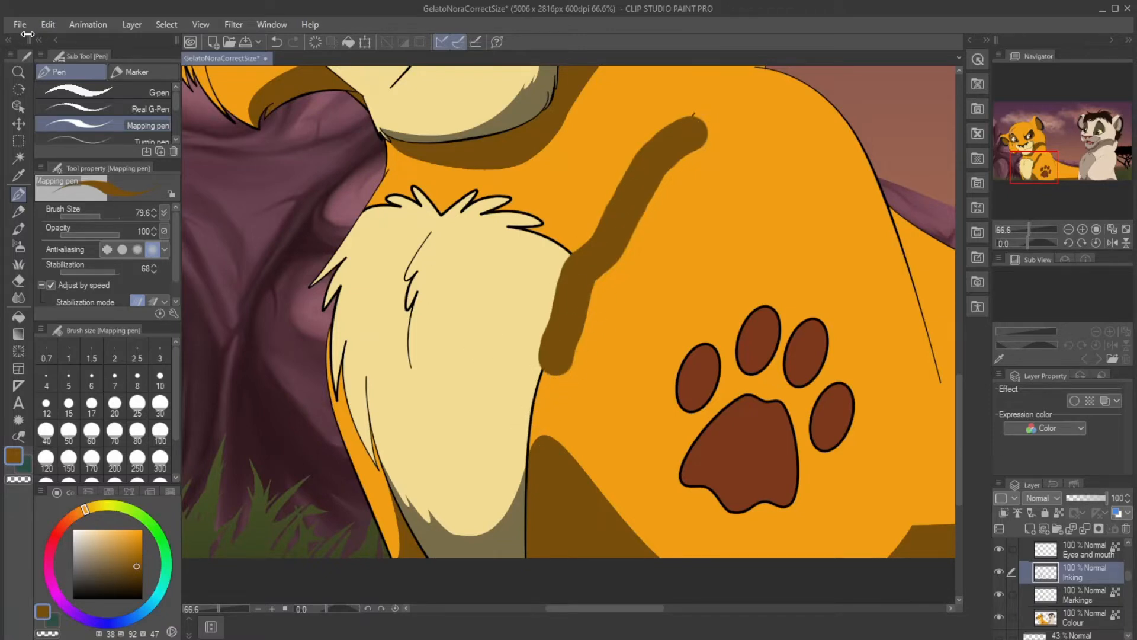
# Step: Undo the thick brown stroke, and recolour the orange lion's shoulder line brown with the Inking layer's transparent pixels locked
pyautogui.hotkey('ctrl', 'z')
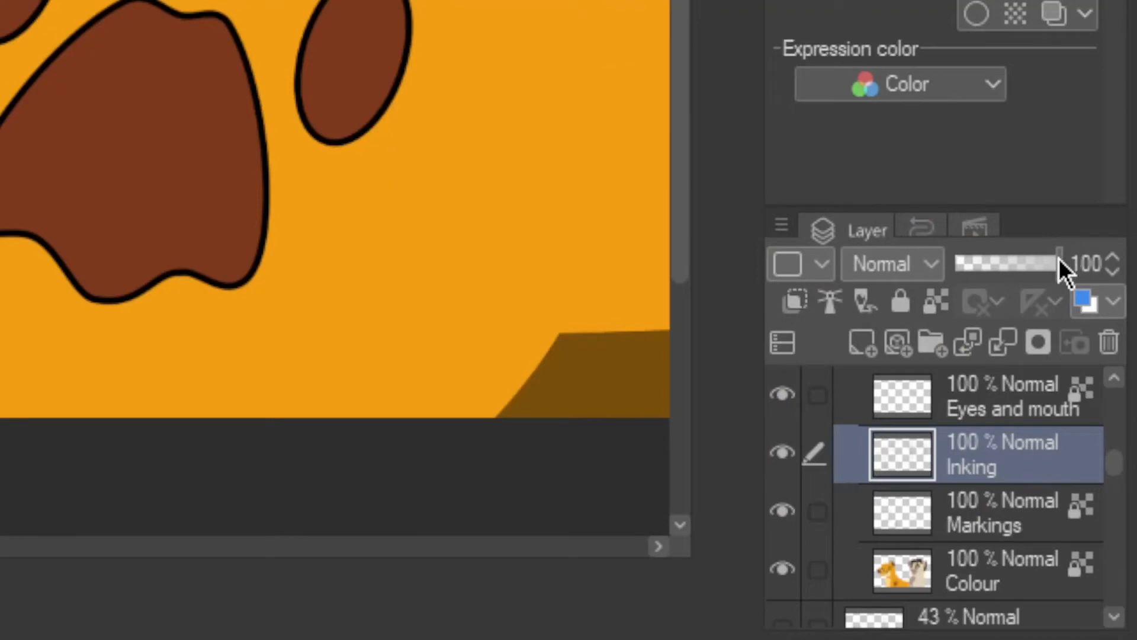
pyautogui.click(947, 303)
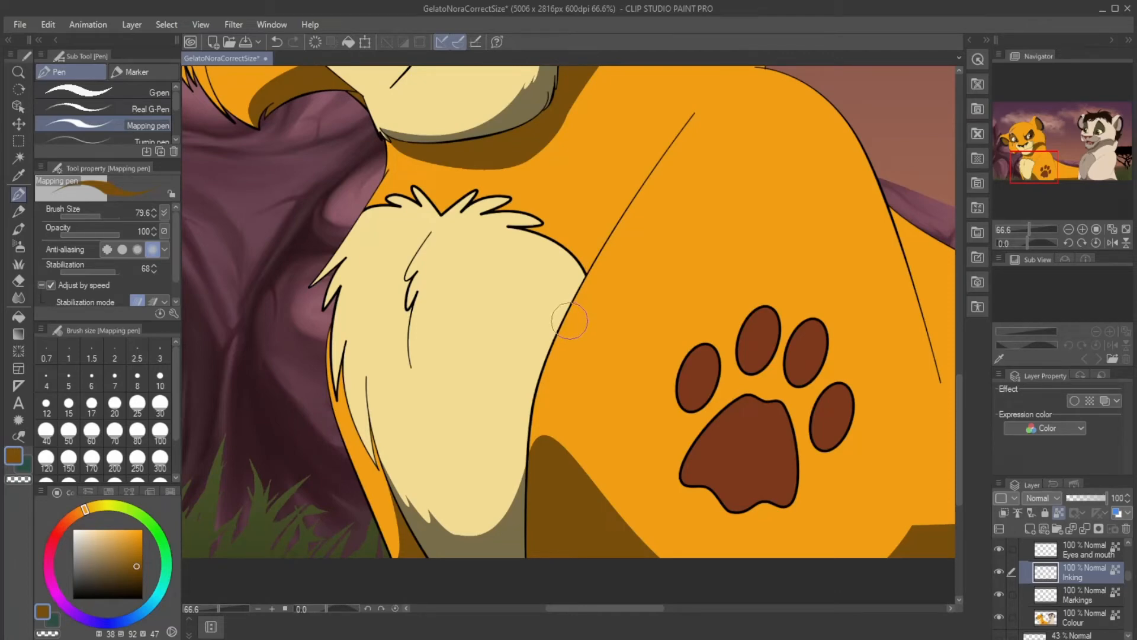
pyautogui.moveTo(569, 321)
pyautogui.mouseDown()
pyautogui.moveTo(628, 205)
pyautogui.moveTo(696, 116)
pyautogui.mouseUp()
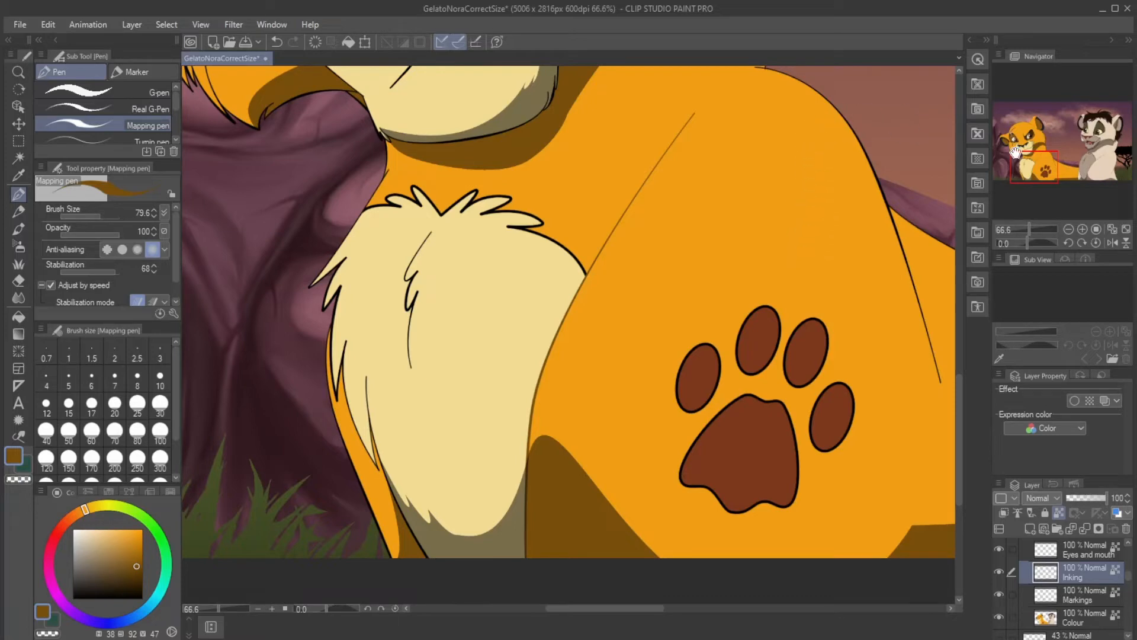
# Step: Recolour the orange lion's outer shoulder line and the outline along its back in the same brown
pyautogui.moveTo(1019, 163); pyautogui.dragTo(1024, 155)
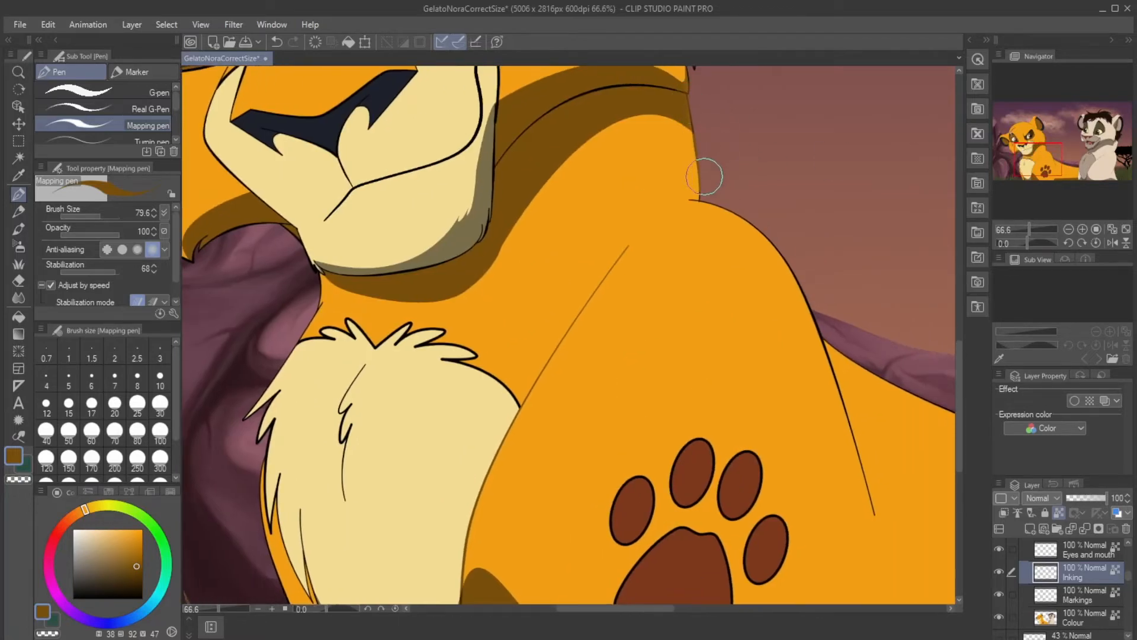
pyautogui.moveTo(737, 221)
pyautogui.mouseDown()
pyautogui.moveTo(780, 247)
pyautogui.moveTo(877, 482)
pyautogui.mouseUp()
pyautogui.moveTo(1021, 145)
pyautogui.mouseDown()
pyautogui.moveTo(1020, 164)
pyautogui.moveTo(1001, 133)
pyautogui.mouseUp()
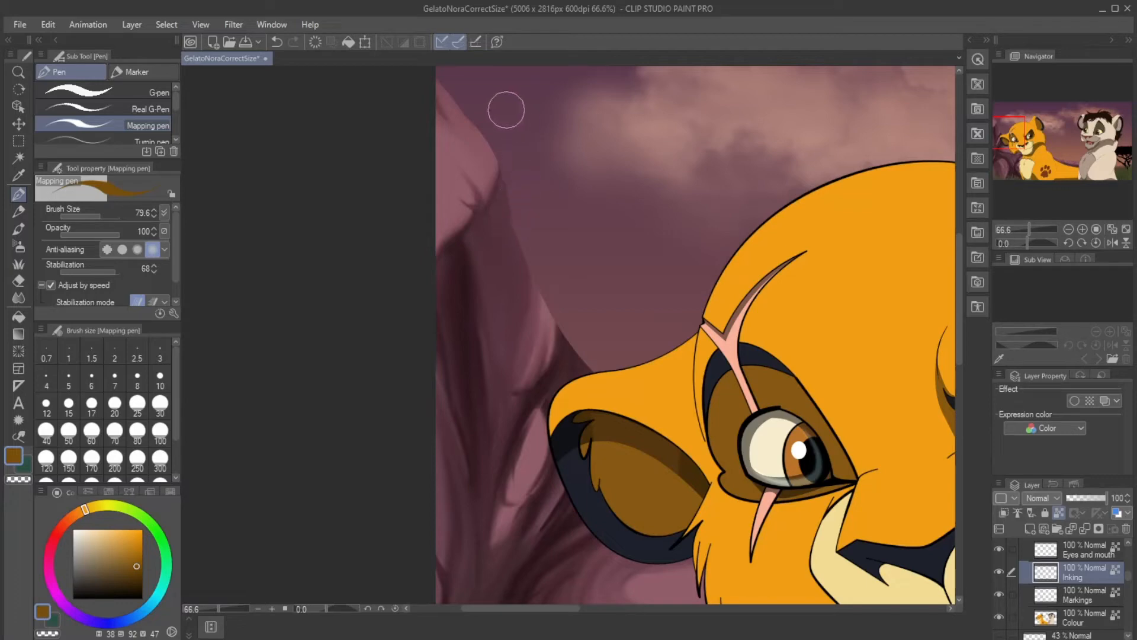
pyautogui.moveTo(1007, 143); pyautogui.dragTo(1034, 168)
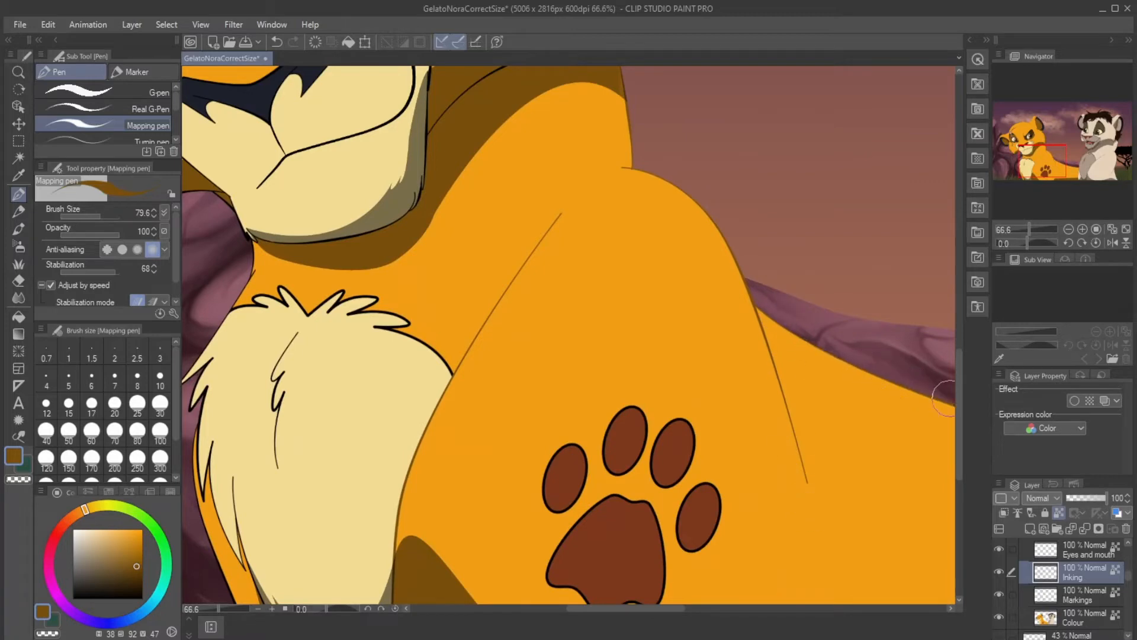
pyautogui.moveTo(1049, 161); pyautogui.dragTo(1070, 174)
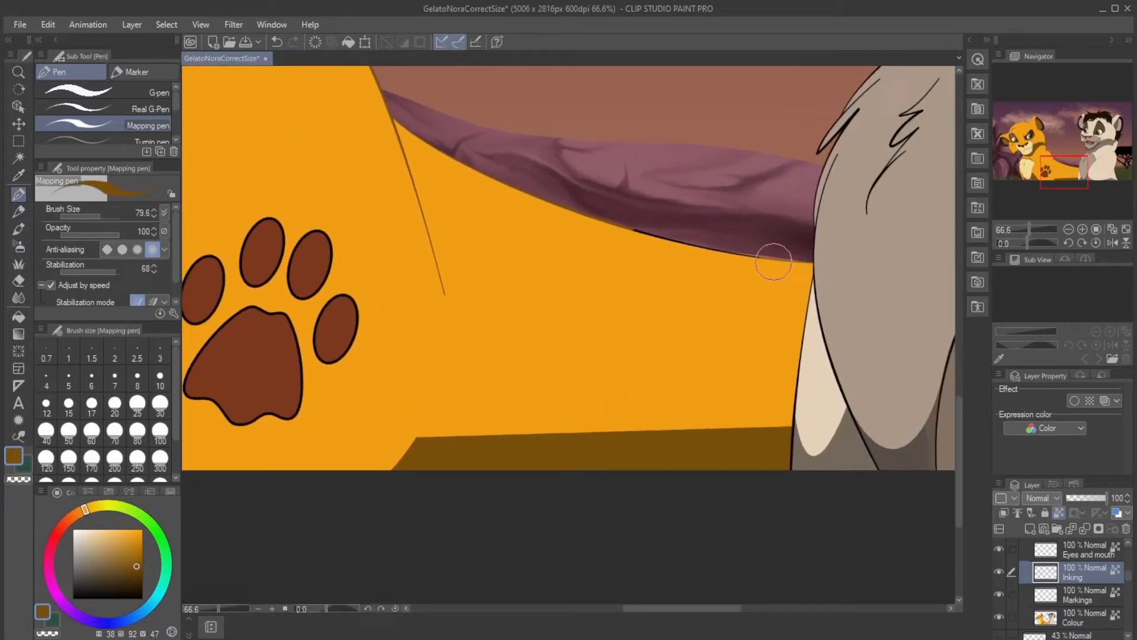
pyautogui.moveTo(682, 237); pyautogui.dragTo(579, 202)
# Step: Recolour the orange lion's neck line and the fur tufts on the cheek below the unscarred side's ear brown
pyautogui.moveTo(1048, 157); pyautogui.dragTo(1011, 138)
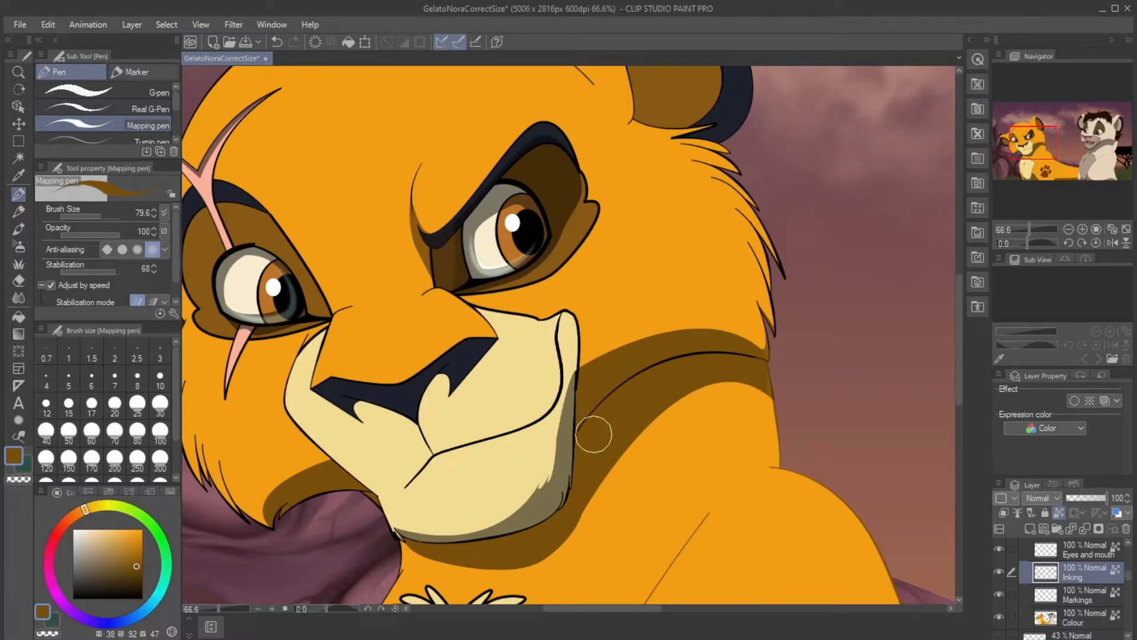
pyautogui.moveTo(594, 435)
pyautogui.mouseDown()
pyautogui.moveTo(665, 360)
pyautogui.moveTo(724, 350)
pyautogui.moveTo(763, 361)
pyautogui.moveTo(753, 306)
pyautogui.moveTo(777, 326)
pyautogui.moveTo(741, 225)
pyautogui.moveTo(796, 314)
pyautogui.moveTo(782, 261)
pyautogui.moveTo(750, 215)
pyautogui.moveTo(704, 186)
pyautogui.mouseUp()
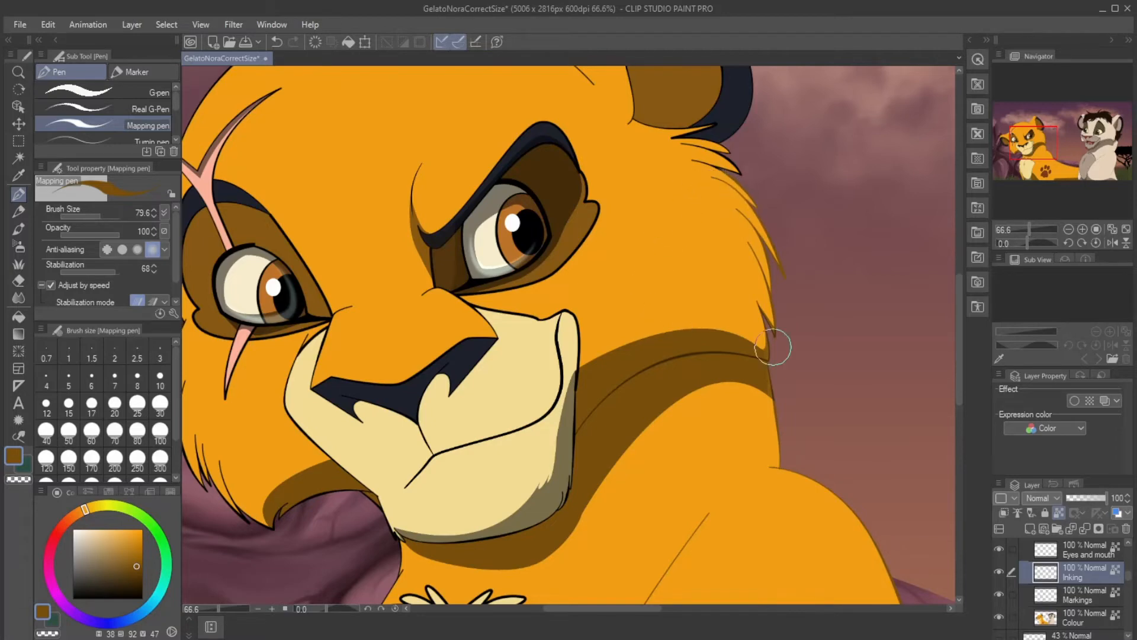
pyautogui.scroll(4, 782, 297)
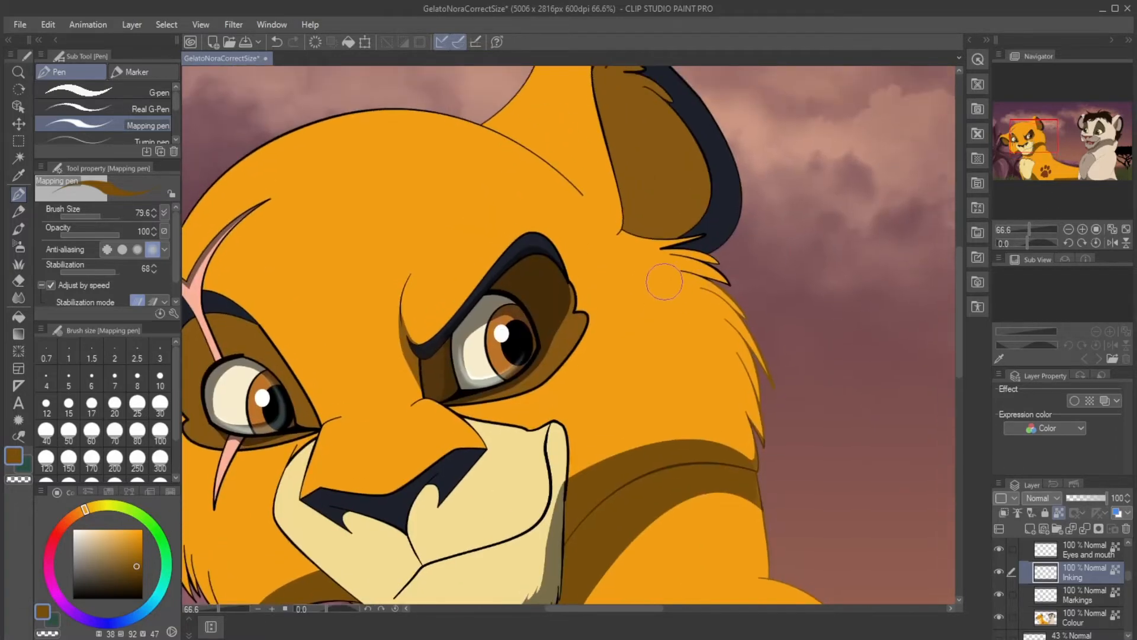
pyautogui.moveTo(664, 282)
pyautogui.mouseDown()
pyautogui.moveTo(705, 284)
pyautogui.moveTo(737, 305)
pyautogui.moveTo(708, 279)
pyautogui.moveTo(670, 270)
pyautogui.moveTo(681, 267)
pyautogui.moveTo(715, 303)
pyautogui.mouseUp()
# Step: Recolour the lines of the upper ear's dark rim dark blue, and repaint the outer line in a lighter blue
pyautogui.moveTo(1037, 138)
pyautogui.mouseDown()
pyautogui.moveTo(1020, 148)
pyautogui.moveTo(1029, 133)
pyautogui.mouseUp()
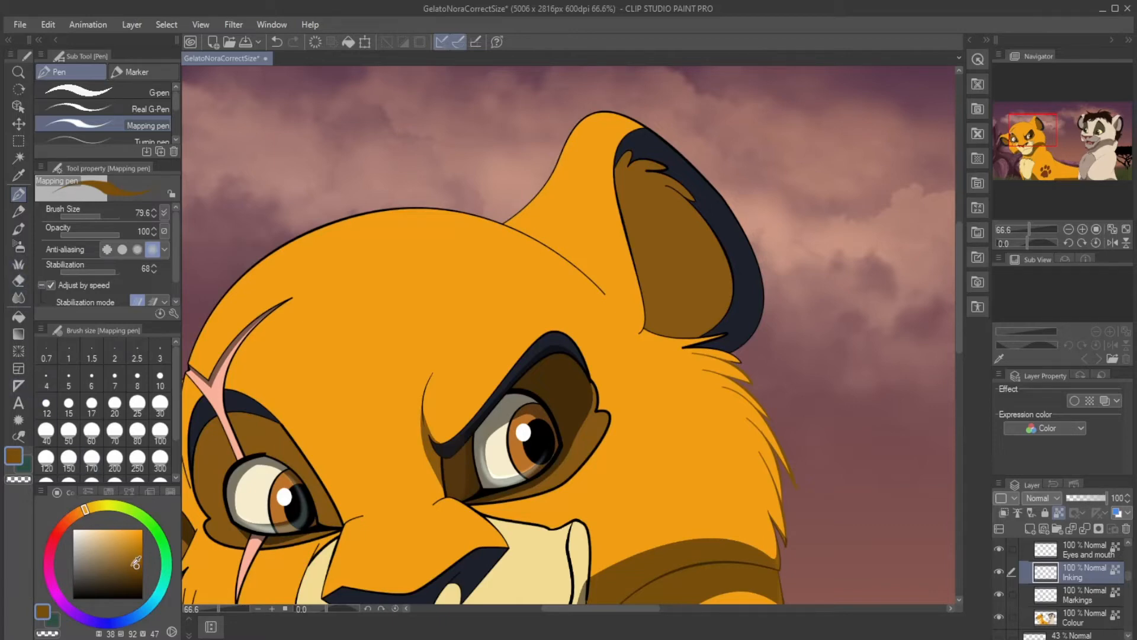
pyautogui.click(136, 617)
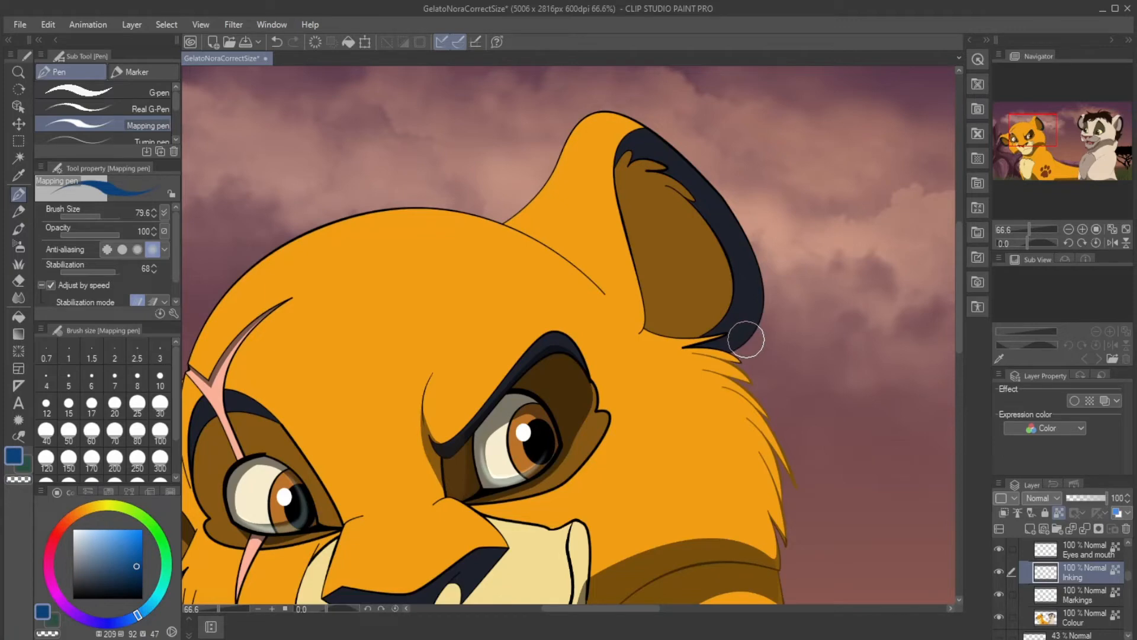
pyautogui.moveTo(746, 339)
pyautogui.mouseDown()
pyautogui.moveTo(750, 279)
pyautogui.moveTo(728, 218)
pyautogui.moveTo(669, 139)
pyautogui.mouseUp()
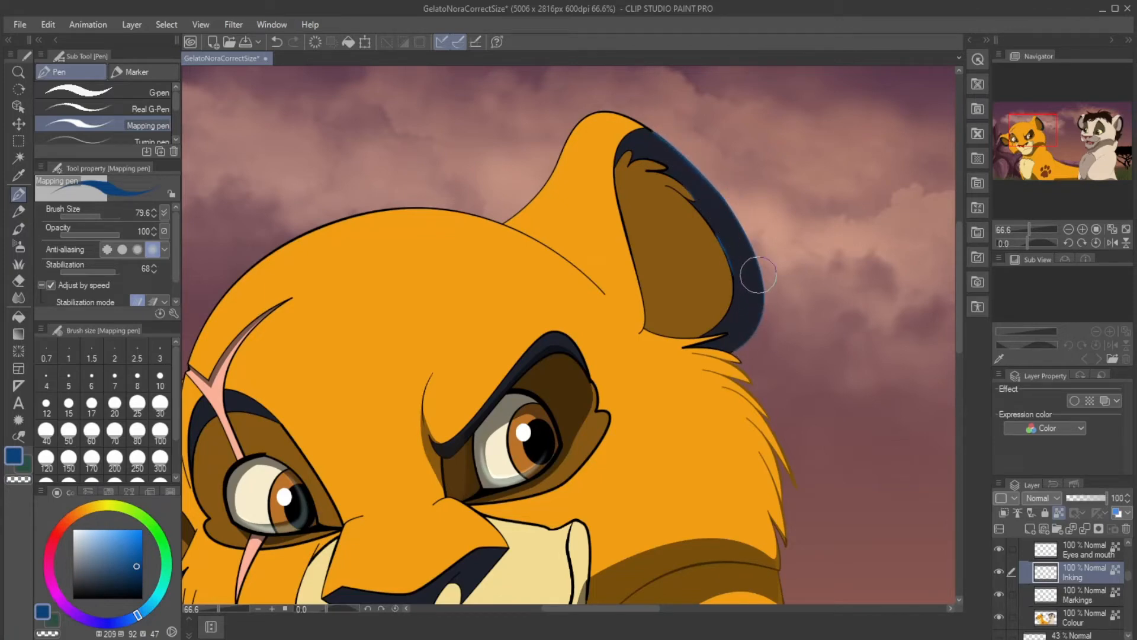
pyautogui.click(125, 545)
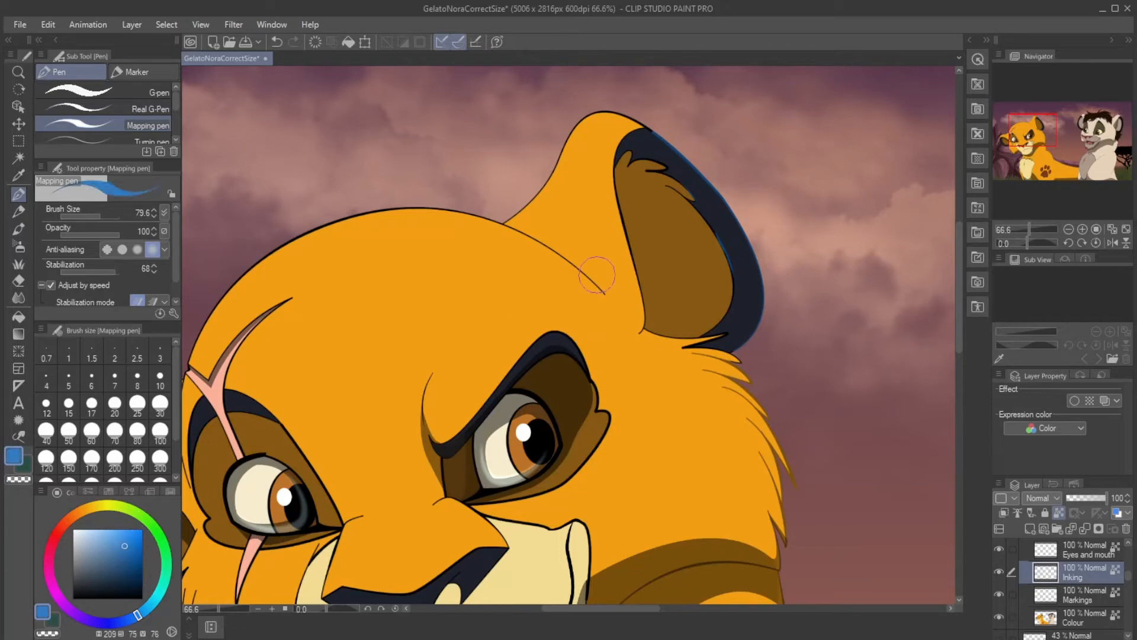
pyautogui.moveTo(675, 141)
pyautogui.mouseDown()
pyautogui.moveTo(757, 243)
pyautogui.moveTo(771, 290)
pyautogui.moveTo(766, 327)
pyautogui.mouseUp()
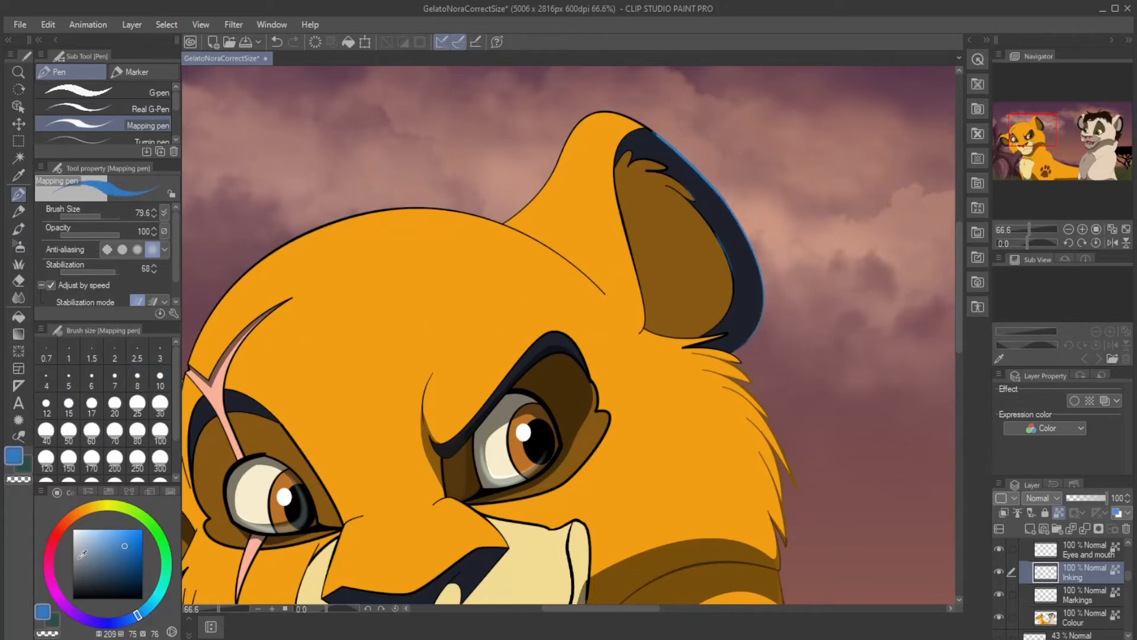
# Step: Repaint the lines of the ear's dark rim purple, and go over the outer line in bright green
pyautogui.click(62, 596)
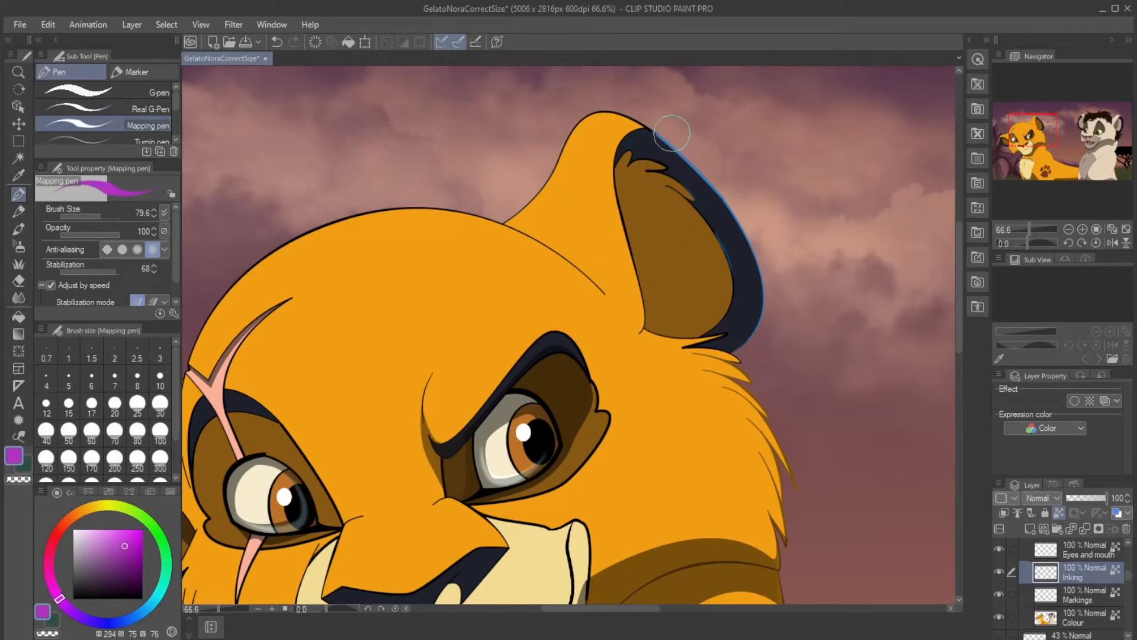
pyautogui.moveTo(651, 130)
pyautogui.mouseDown()
pyautogui.moveTo(701, 176)
pyautogui.moveTo(744, 254)
pyautogui.moveTo(744, 332)
pyautogui.moveTo(728, 347)
pyautogui.mouseUp()
pyautogui.click(160, 536)
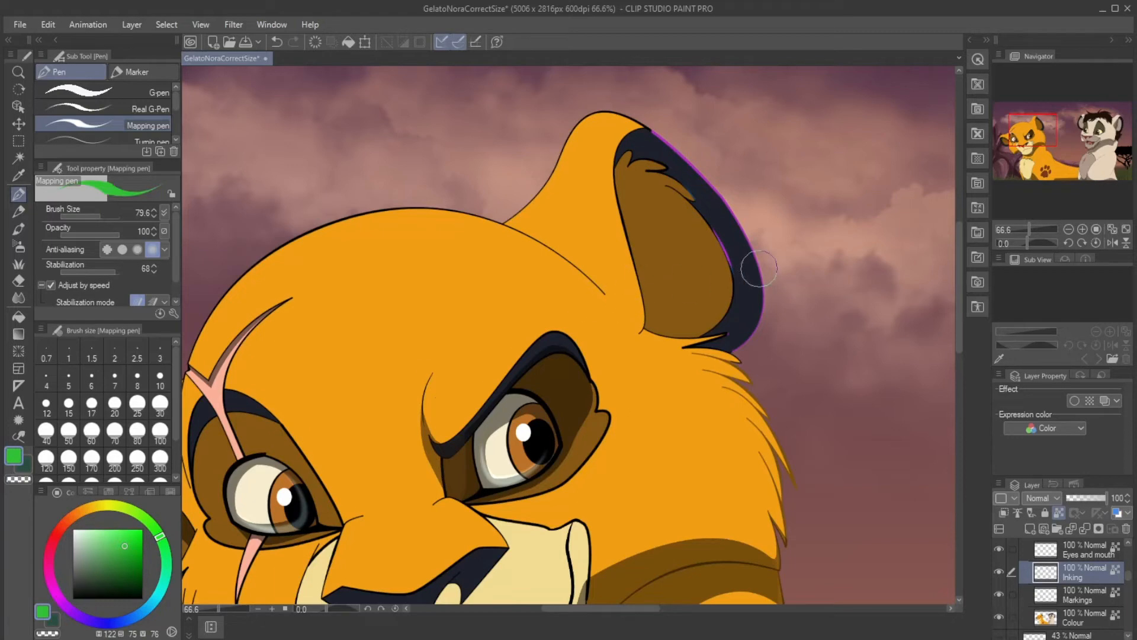
pyautogui.moveTo(763, 279)
pyautogui.mouseDown()
pyautogui.moveTo(766, 323)
pyautogui.moveTo(752, 198)
pyautogui.moveTo(751, 244)
pyautogui.moveTo(672, 134)
pyautogui.mouseUp()
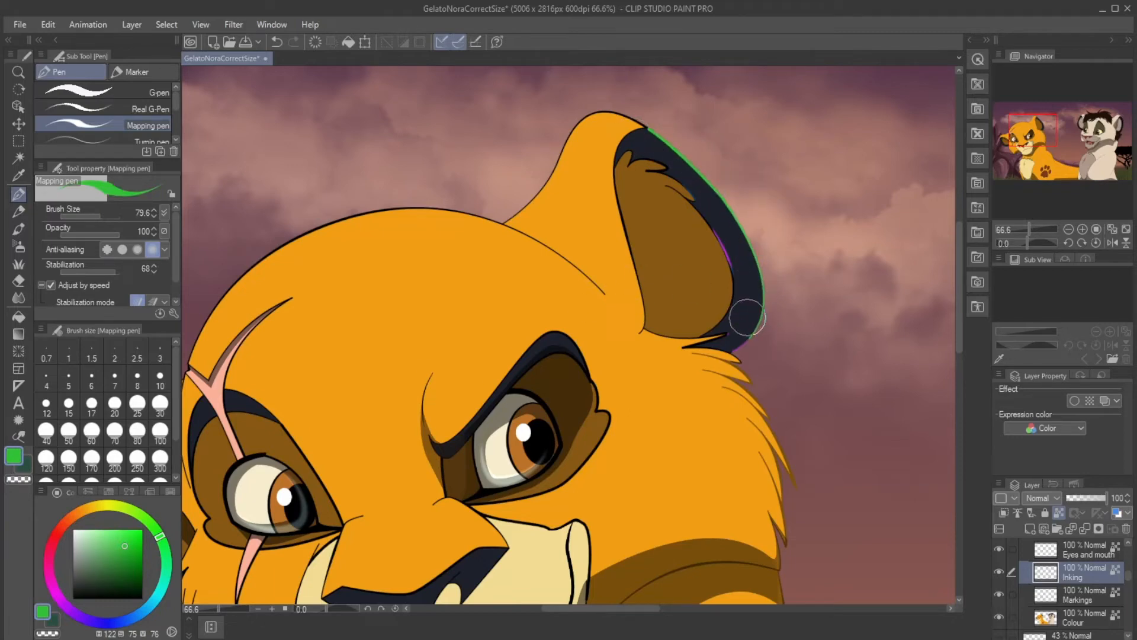
pyautogui.moveTo(748, 340)
pyautogui.mouseDown()
pyautogui.moveTo(759, 224)
pyautogui.moveTo(718, 184)
pyautogui.mouseUp()
# Step: Recolour the cheek fur lines just below the orange lion's upper ear bright green
pyautogui.moveTo(1029, 140)
pyautogui.mouseDown()
pyautogui.moveTo(1011, 145)
pyautogui.moveTo(1022, 166)
pyautogui.moveTo(1031, 132)
pyautogui.mouseUp()
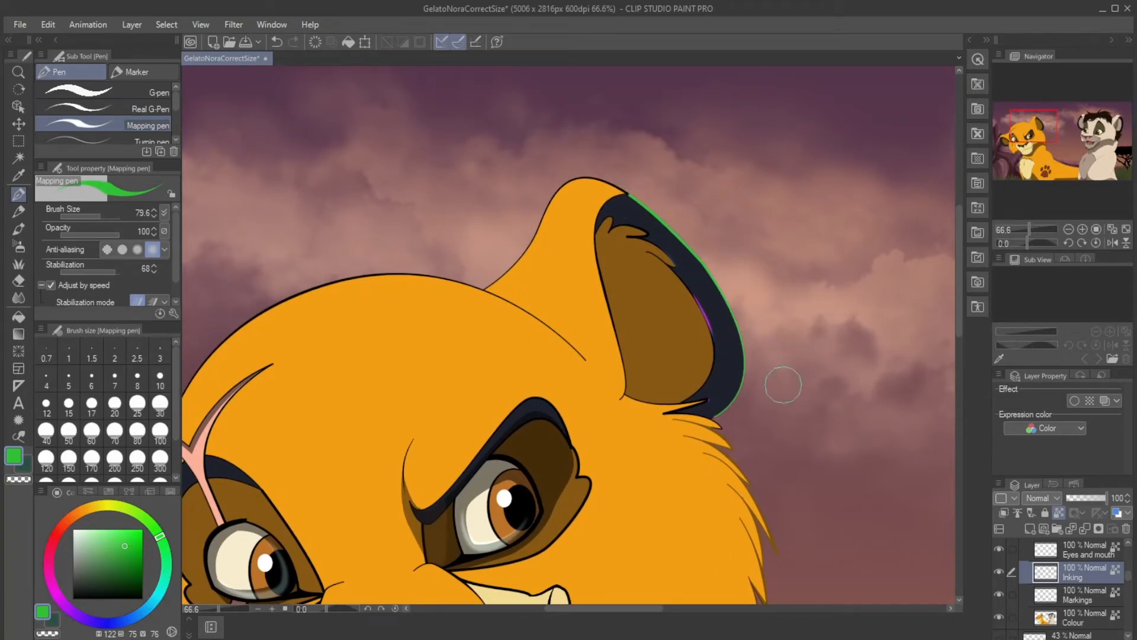
pyautogui.moveTo(1067, 134); pyautogui.dragTo(1092, 141)
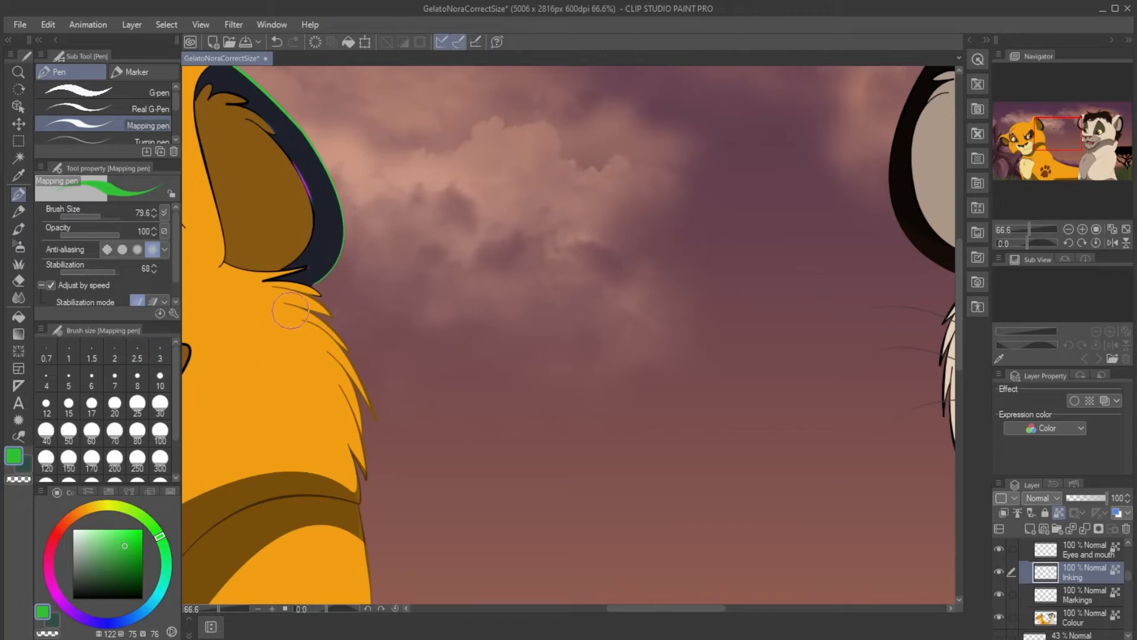
pyautogui.moveTo(293, 293)
pyautogui.mouseDown()
pyautogui.moveTo(358, 350)
pyautogui.moveTo(393, 437)
pyautogui.mouseUp()
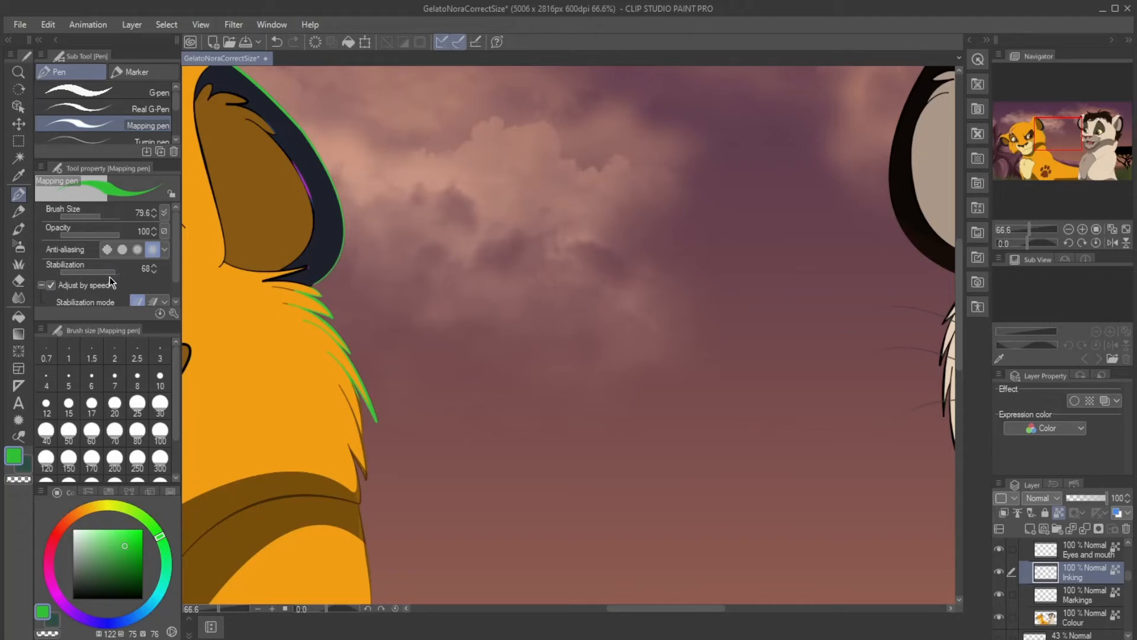
# Step: Switch to the Felt pen marker, lower its anti-aliasing by one level and set its brush size to 44.7
pyautogui.scroll(-2, 109, 278)
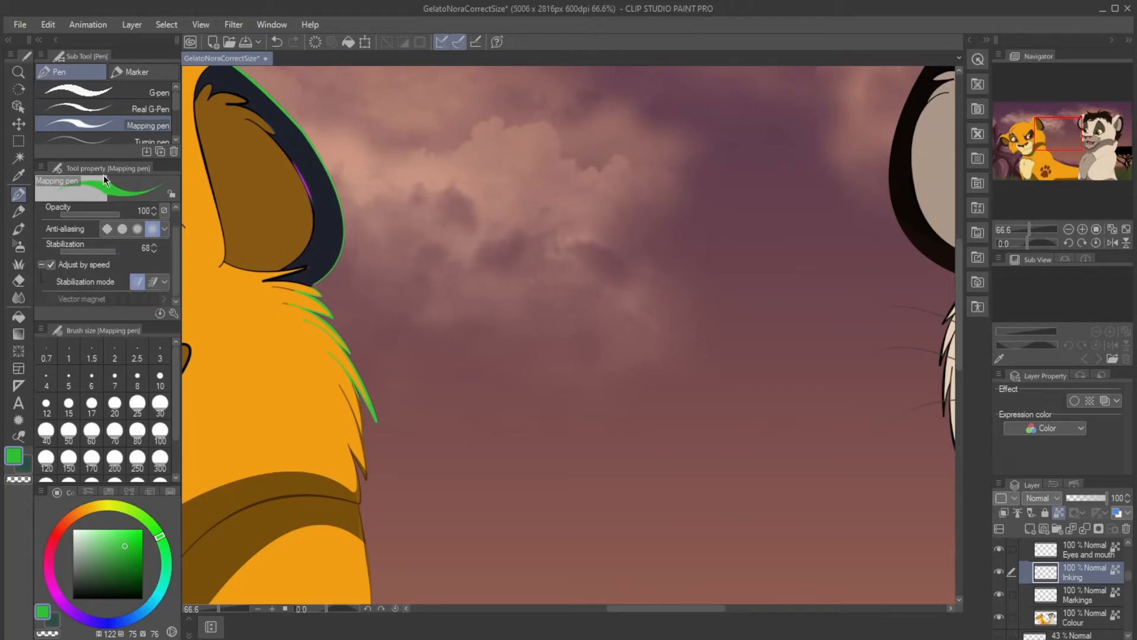
pyautogui.click(129, 74)
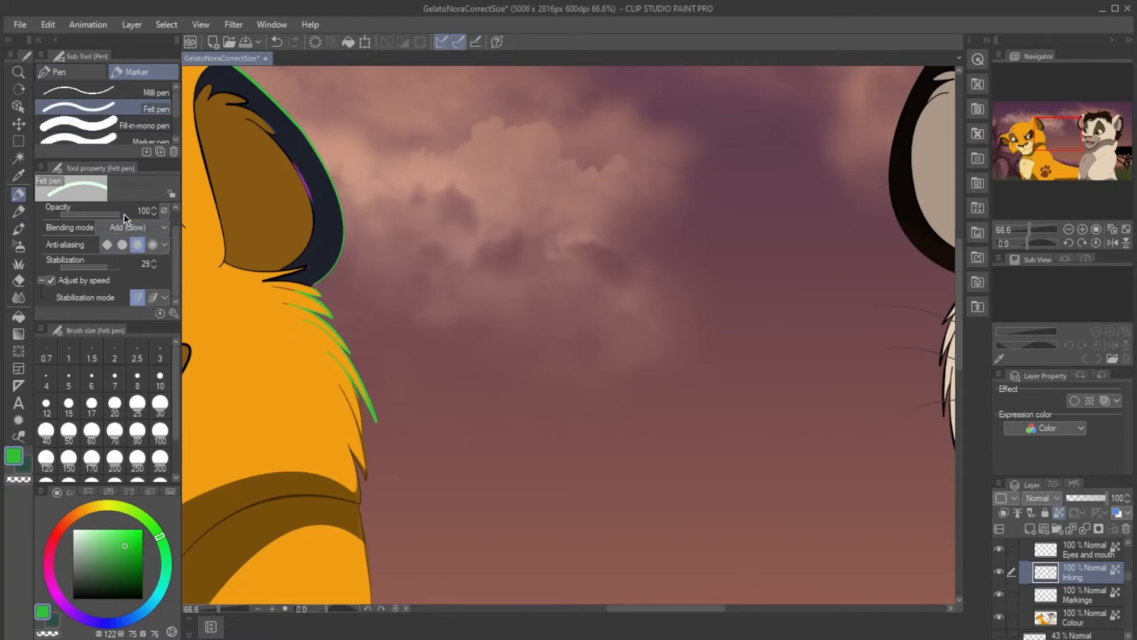
pyautogui.click(107, 245)
pyautogui.click(122, 245)
pyautogui.click(152, 245)
pyautogui.click(121, 244)
pyautogui.moveTo(176, 241); pyautogui.dragTo(161, 210)
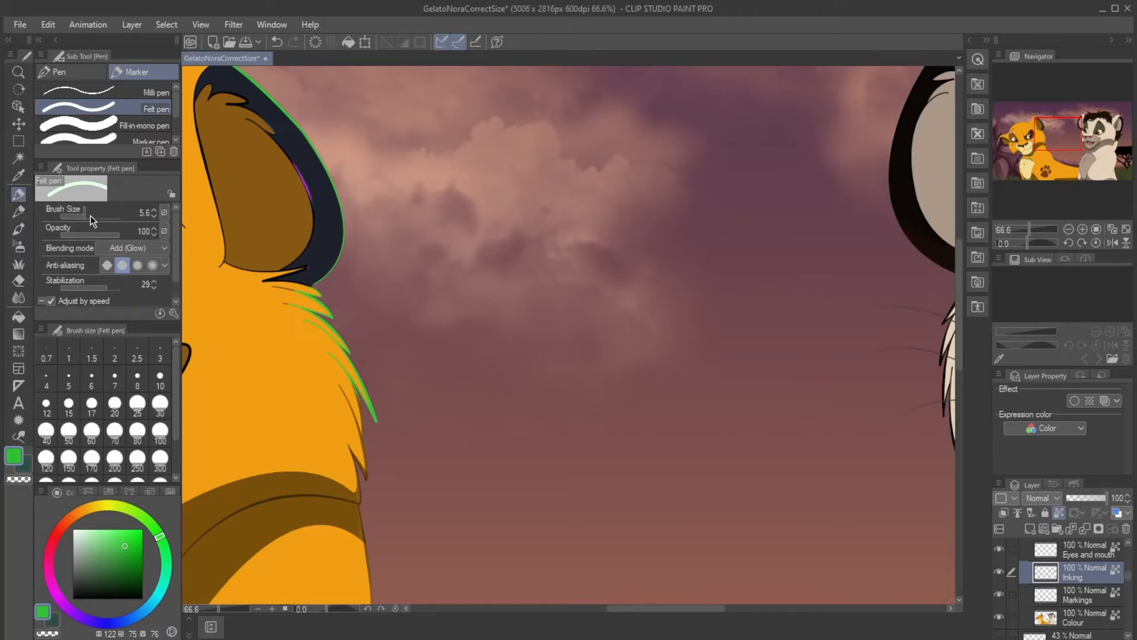
pyautogui.moveTo(90, 215); pyautogui.dragTo(97, 221)
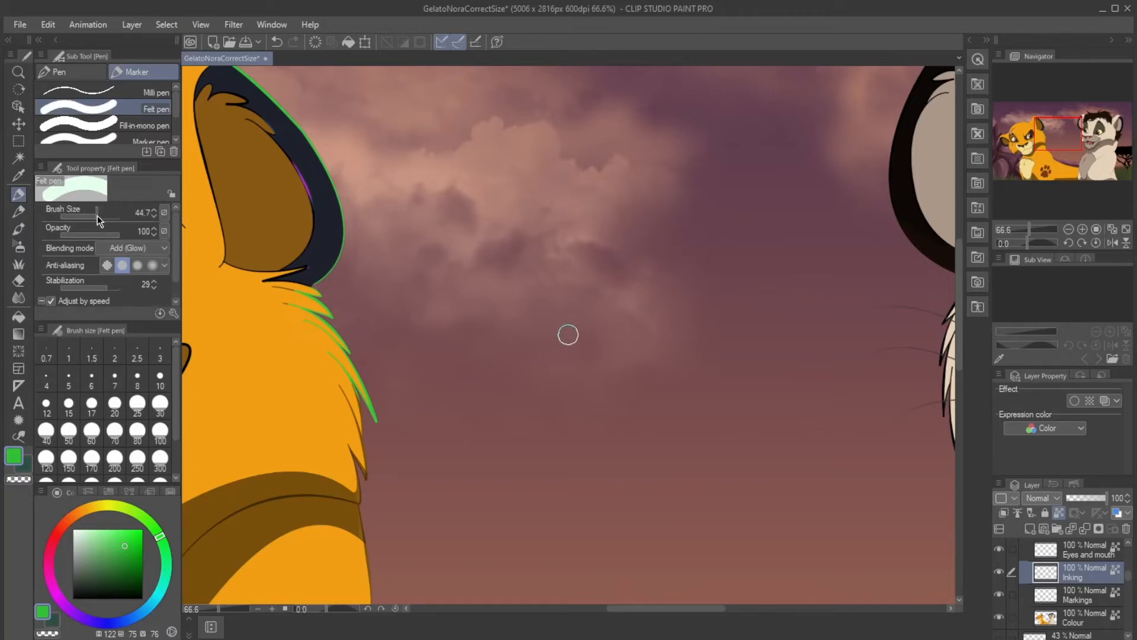
# Step: Brighten the green cheek fur lines by brushing over them with the Felt pen in Add (Glow) blending mode
pyautogui.moveTo(326, 297); pyautogui.dragTo(371, 398)
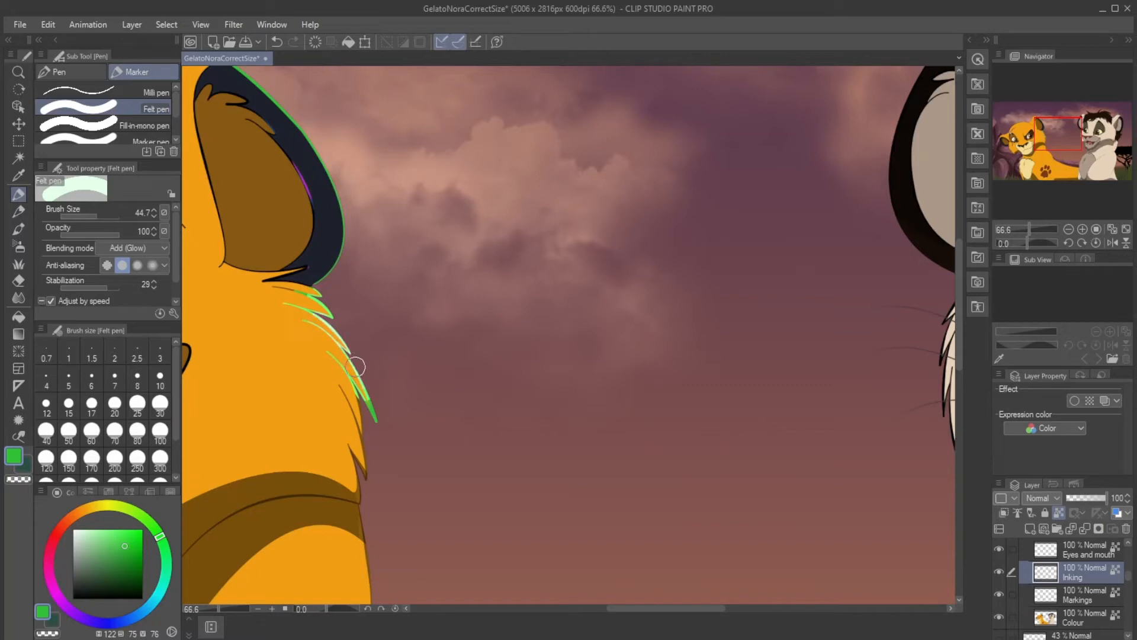
pyautogui.moveTo(355, 366)
pyautogui.mouseDown()
pyautogui.moveTo(313, 325)
pyautogui.moveTo(365, 382)
pyautogui.moveTo(372, 411)
pyautogui.moveTo(335, 328)
pyautogui.moveTo(358, 344)
pyautogui.mouseUp()
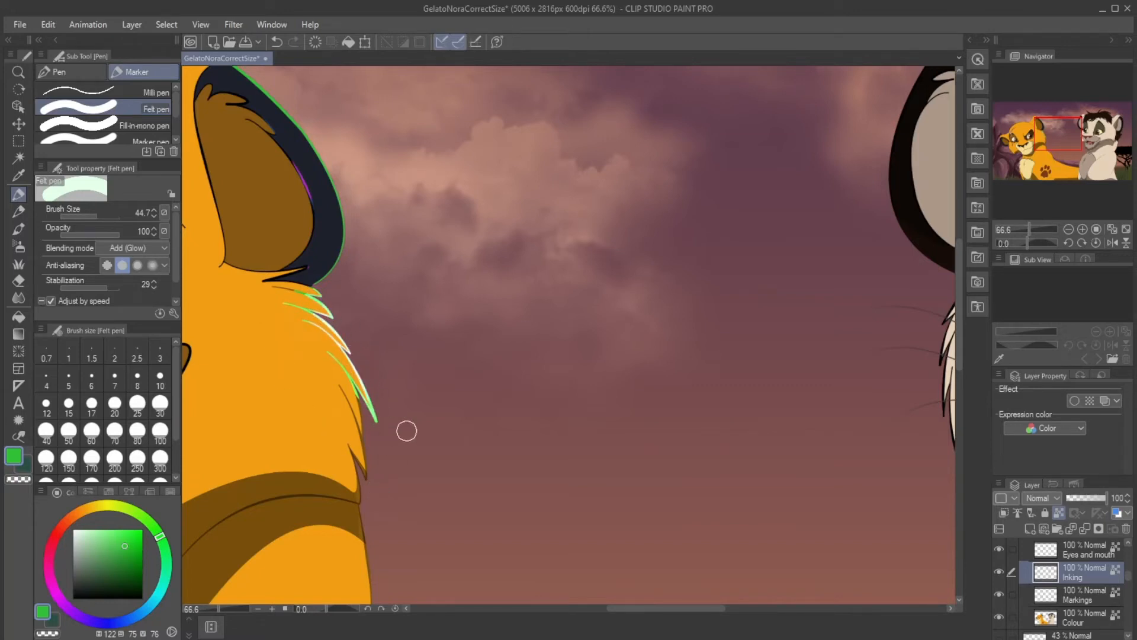
# Step: Select the Eyes and mouth layer and paint green glow over the pupil and iris lines of the orange lion's unscarred eye
pyautogui.moveTo(1050, 140); pyautogui.dragTo(1022, 147)
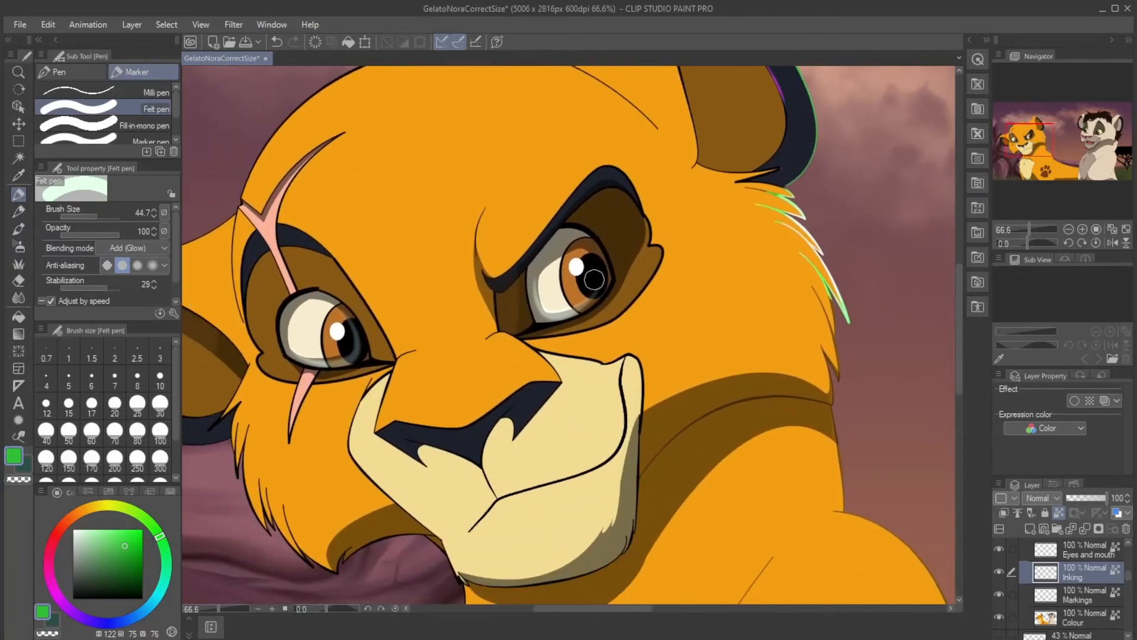
pyautogui.click(1081, 553)
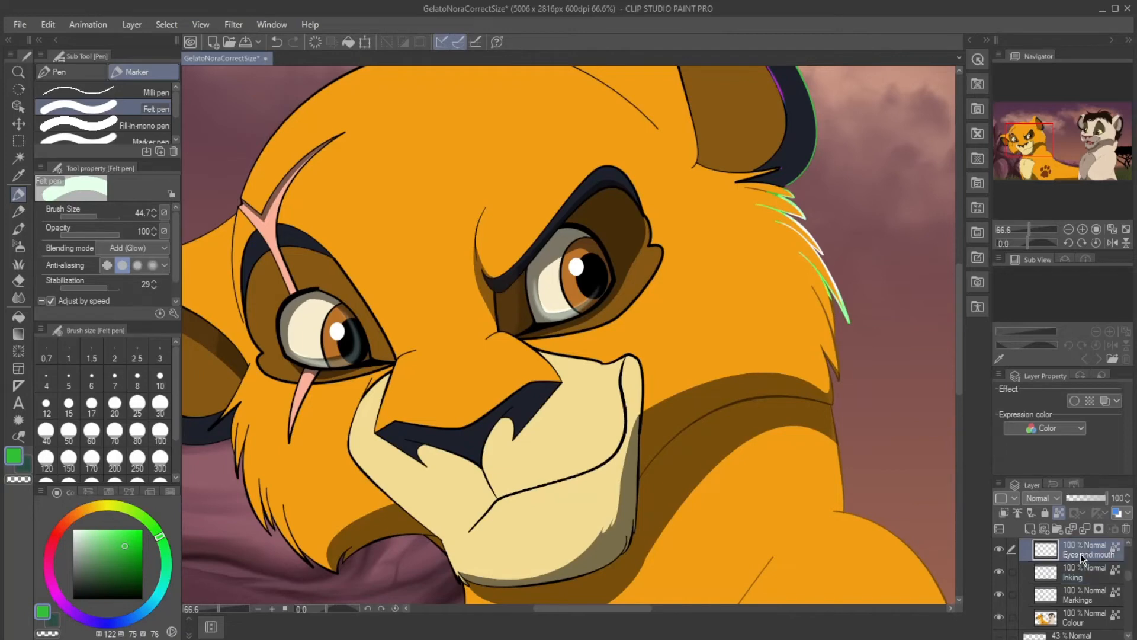
pyautogui.moveTo(589, 290)
pyautogui.mouseDown()
pyautogui.moveTo(598, 297)
pyautogui.moveTo(595, 262)
pyautogui.moveTo(608, 268)
pyautogui.mouseUp()
pyautogui.moveTo(558, 279)
pyautogui.mouseDown()
pyautogui.moveTo(584, 312)
pyautogui.moveTo(564, 296)
pyautogui.mouseUp()
# Step: Bring the whole orange lion into view at 30% zoom and select the Shadow1 layer
pyautogui.moveTo(1037, 125)
pyautogui.mouseDown()
pyautogui.moveTo(1036, 112)
pyautogui.moveTo(1034, 133)
pyautogui.mouseUp()
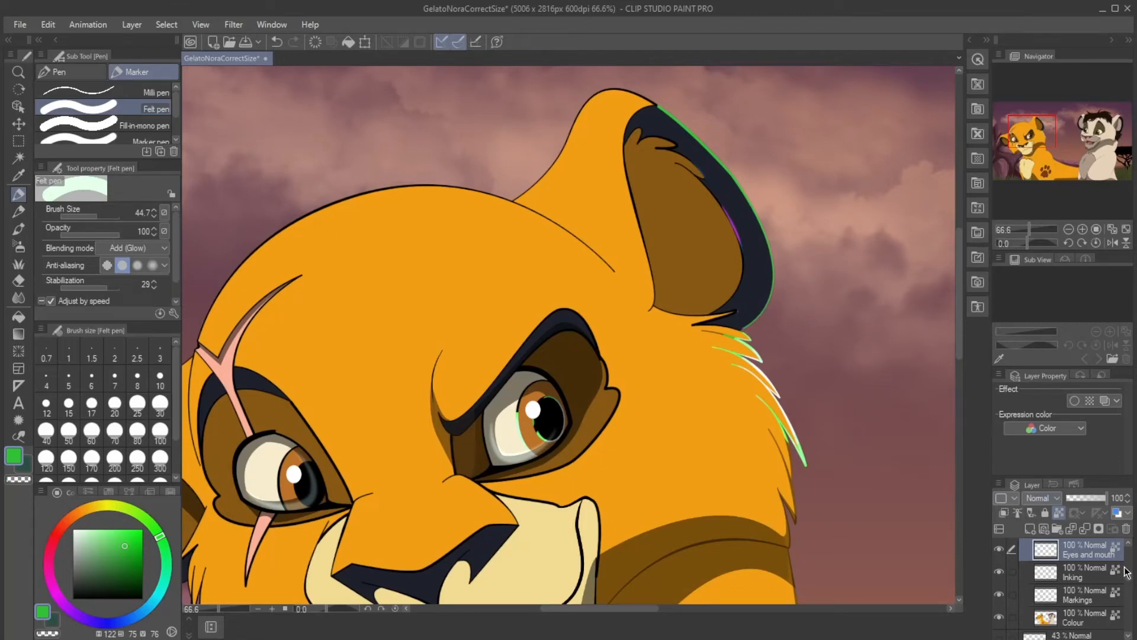
pyautogui.moveTo(1129, 574); pyautogui.dragTo(1129, 560)
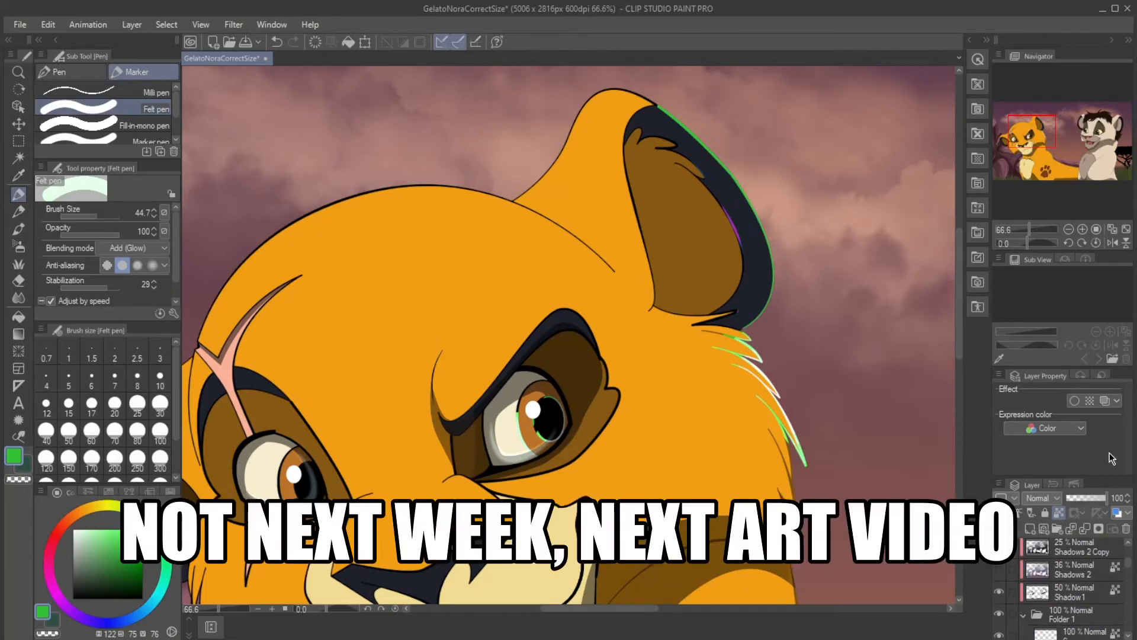
pyautogui.moveTo(1045, 139); pyautogui.dragTo(1033, 156)
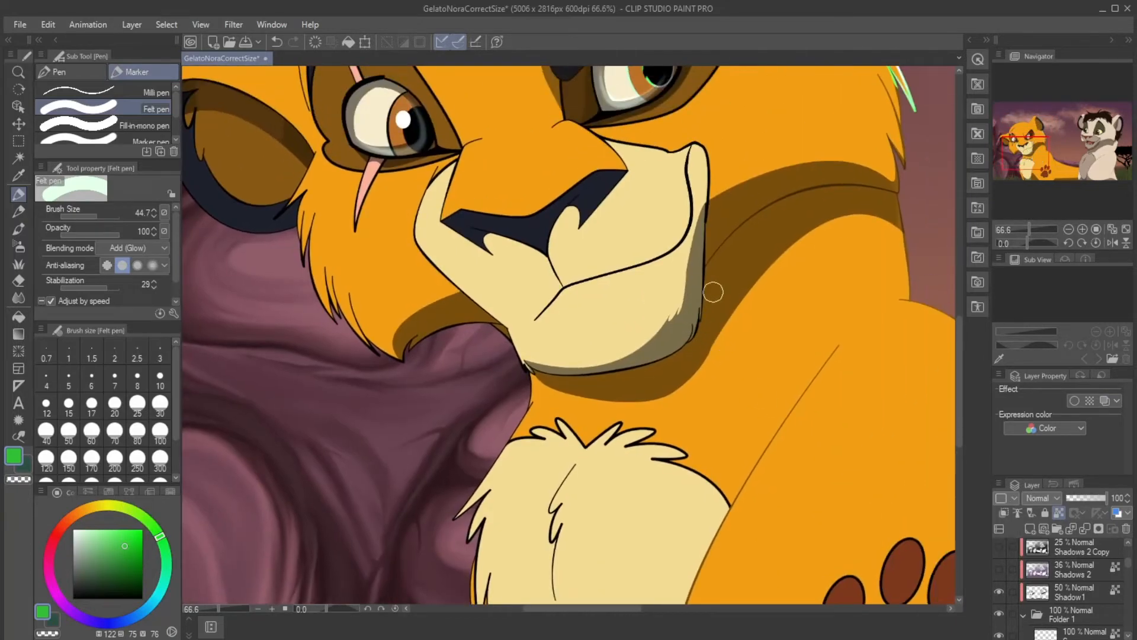
pyautogui.moveTo(1129, 568)
pyautogui.mouseDown()
pyautogui.moveTo(1125, 585)
pyautogui.moveTo(1121, 572)
pyautogui.mouseUp()
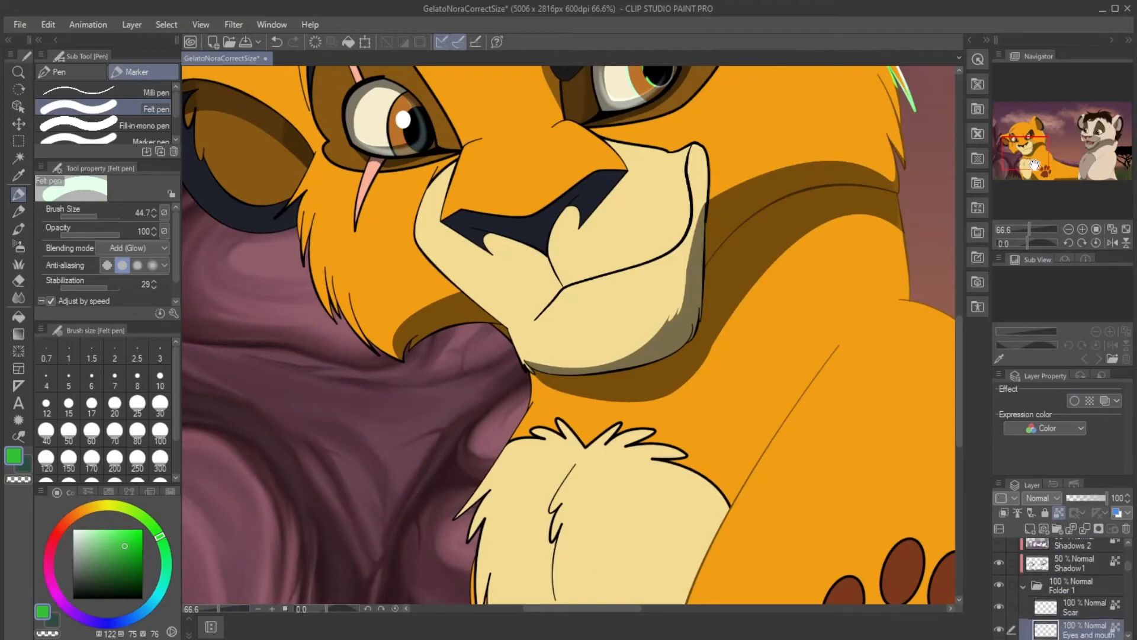
pyautogui.scroll(-4, 1035, 164)
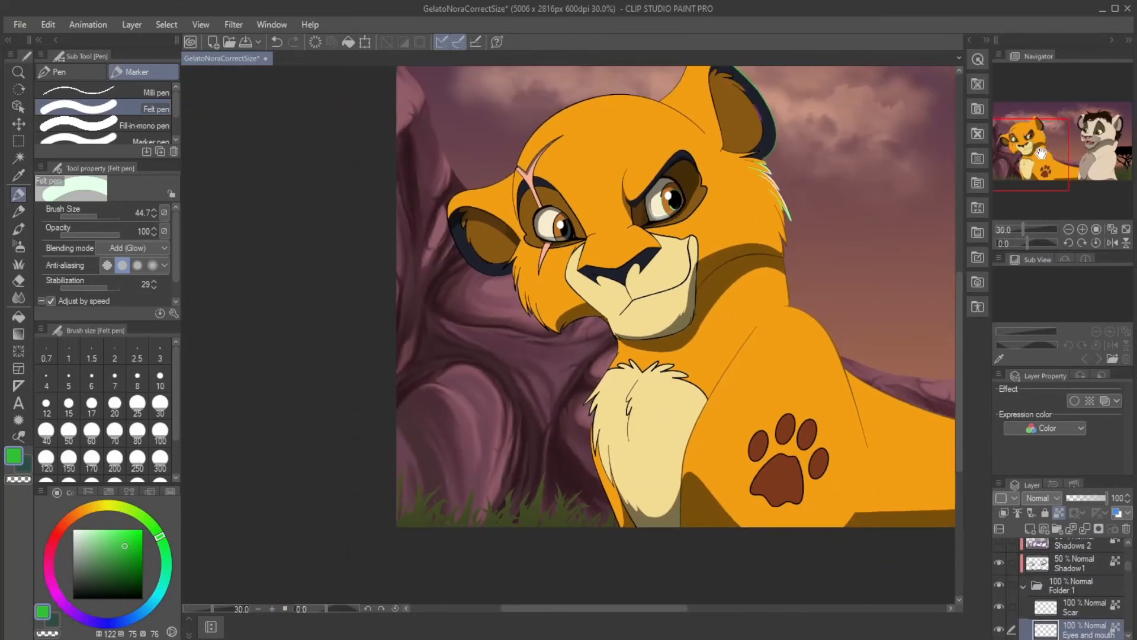
pyautogui.moveTo(1041, 154); pyautogui.dragTo(1060, 155)
pyautogui.click(1084, 568)
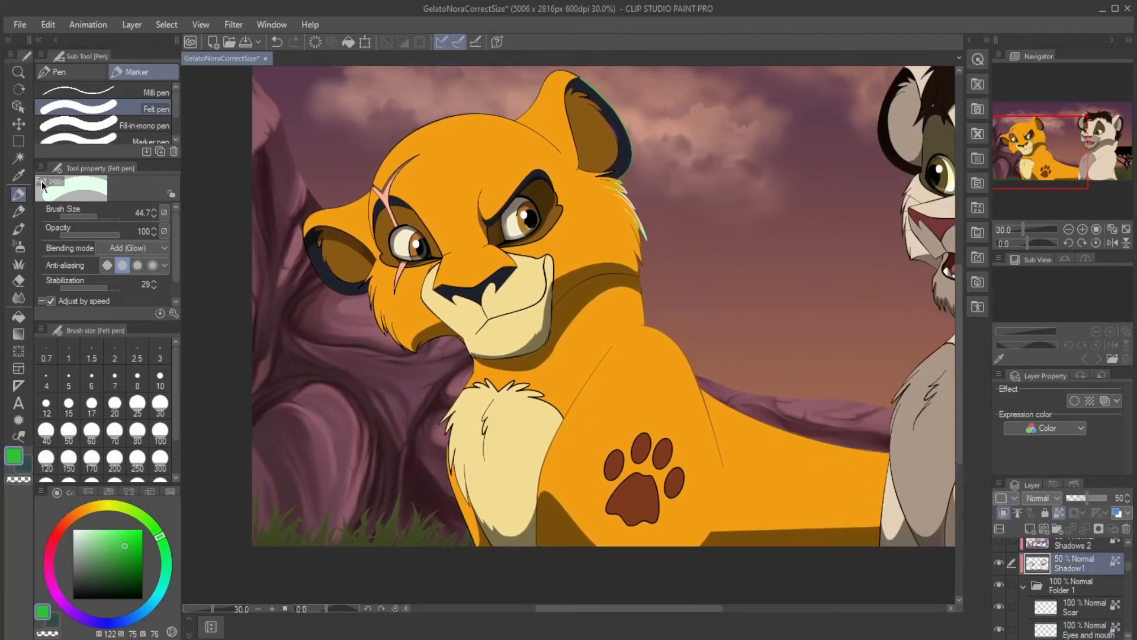
# Step: Recolour the Shadow1 layer's shadows on both lions bright green with the Darker pencil at brush size 1261.8
pyautogui.click(19, 211)
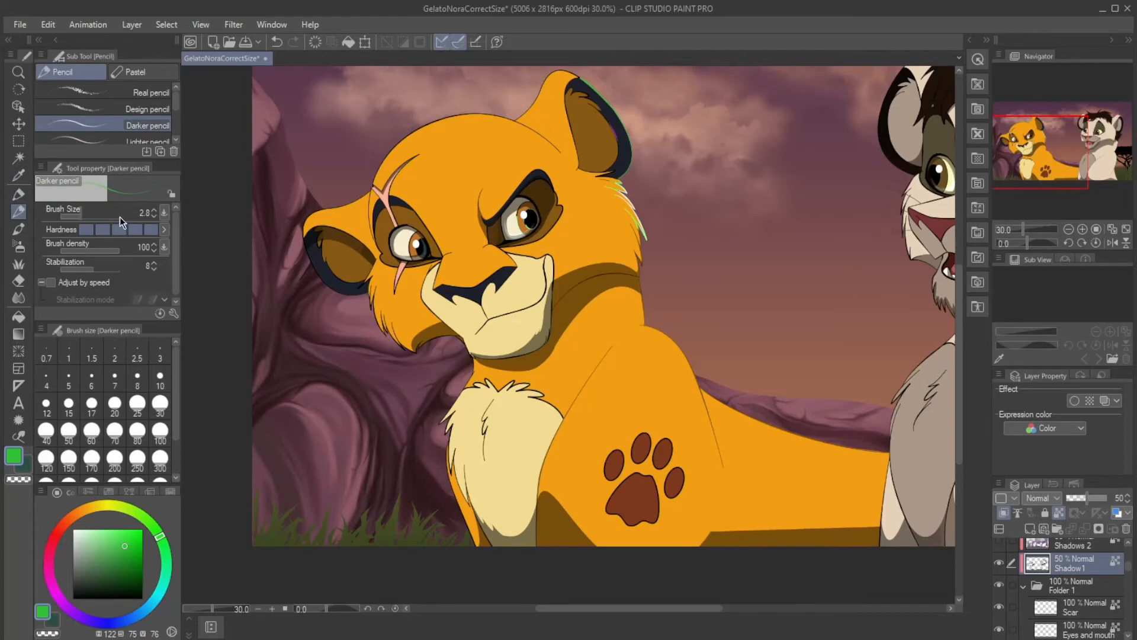
pyautogui.click(117, 216)
pyautogui.moveTo(477, 317)
pyautogui.mouseDown()
pyautogui.moveTo(521, 317)
pyautogui.moveTo(521, 228)
pyautogui.moveTo(570, 160)
pyautogui.moveTo(554, 514)
pyautogui.moveTo(570, 166)
pyautogui.moveTo(828, 507)
pyautogui.moveTo(558, 102)
pyautogui.moveTo(924, 438)
pyautogui.moveTo(952, 281)
pyautogui.moveTo(717, 290)
pyautogui.mouseUp()
pyautogui.moveTo(791, 263)
pyautogui.mouseDown()
pyautogui.moveTo(741, 133)
pyautogui.moveTo(828, 332)
pyautogui.moveTo(934, 172)
pyautogui.moveTo(734, 133)
pyautogui.moveTo(795, 112)
pyautogui.mouseUp()
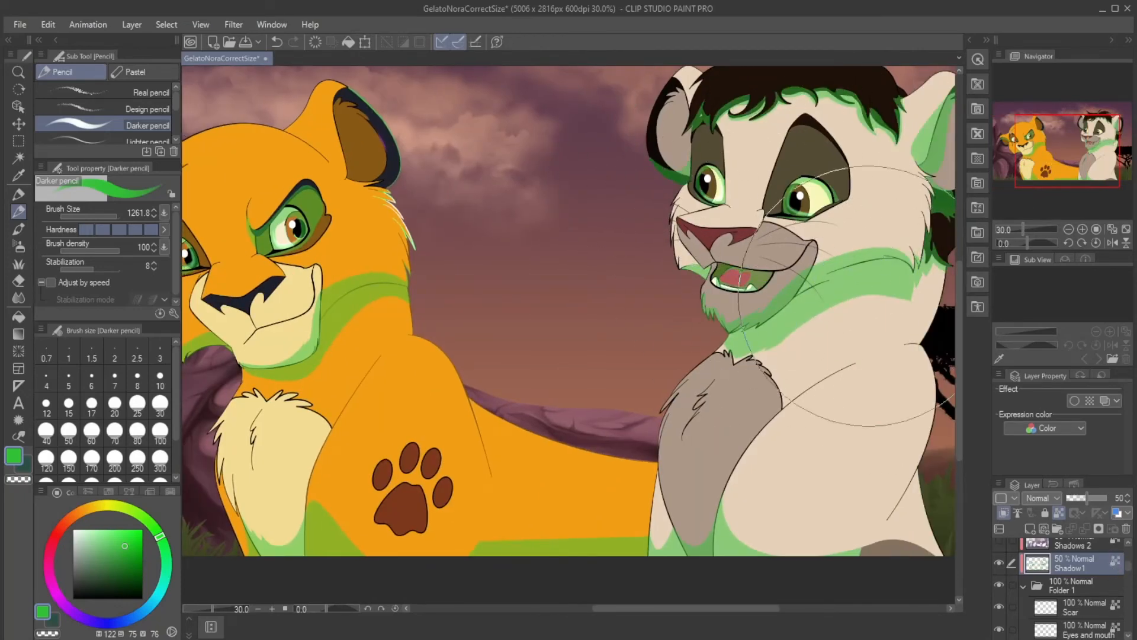
pyautogui.moveTo(1030, 117); pyautogui.dragTo(1037, 121)
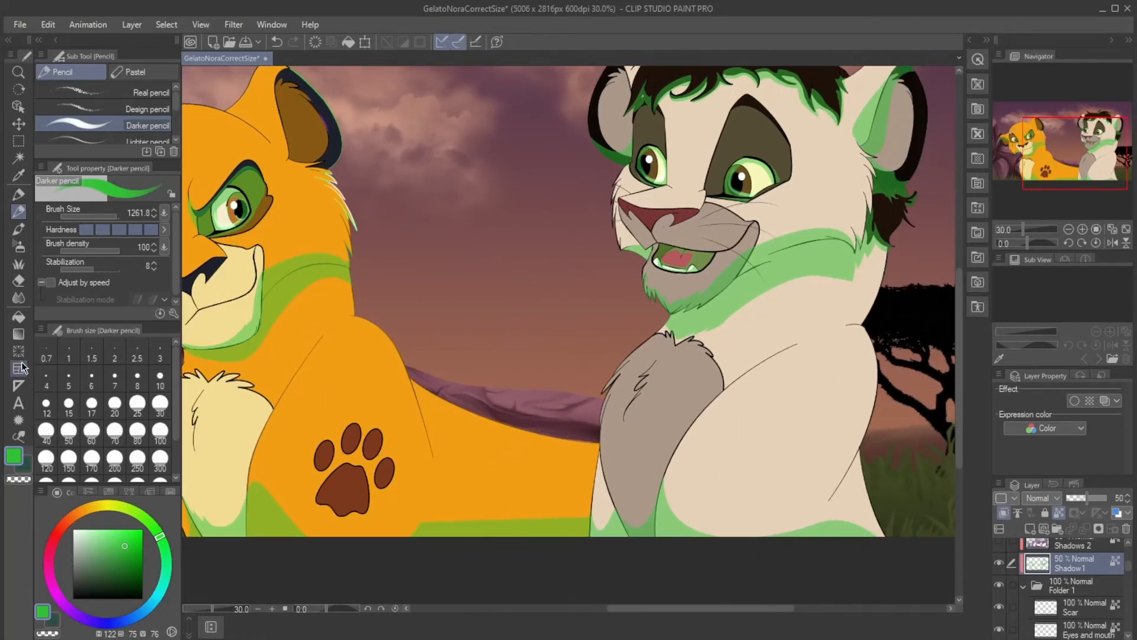
# Step: Choose a very dark green and repaint the Shadow1 shadows on both lions with it
pyautogui.click(131, 583)
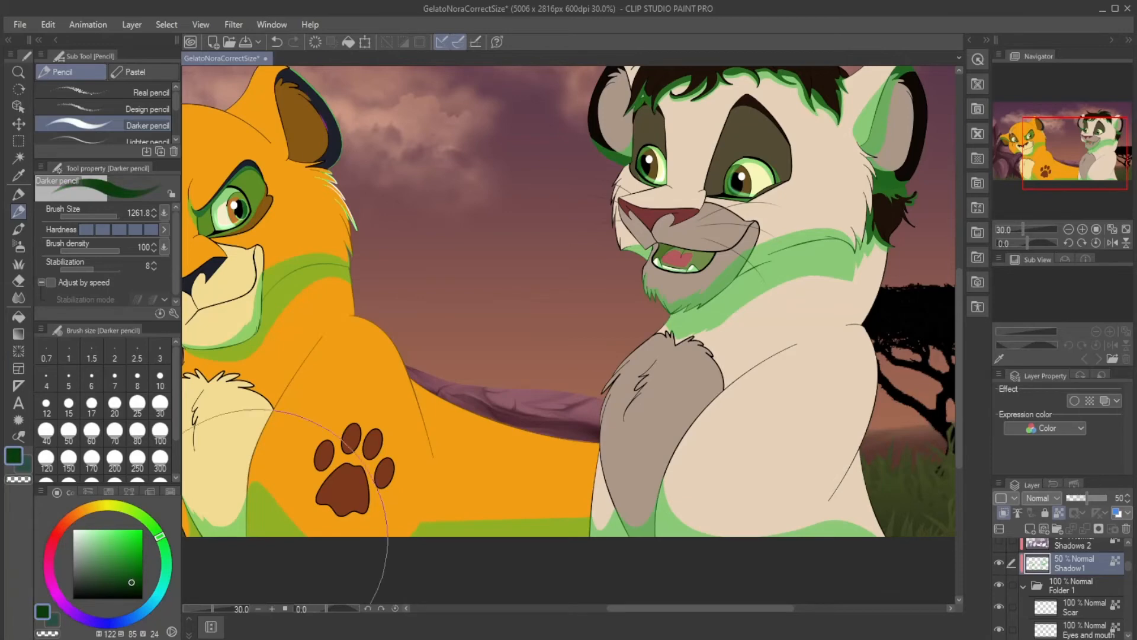
pyautogui.moveTo(261, 466)
pyautogui.mouseDown()
pyautogui.moveTo(234, 497)
pyautogui.moveTo(594, 462)
pyautogui.moveTo(248, 196)
pyautogui.moveTo(279, 308)
pyautogui.moveTo(681, 178)
pyautogui.moveTo(853, 168)
pyautogui.moveTo(853, 332)
pyautogui.moveTo(746, 450)
pyautogui.moveTo(841, 427)
pyautogui.moveTo(720, 225)
pyautogui.mouseUp()
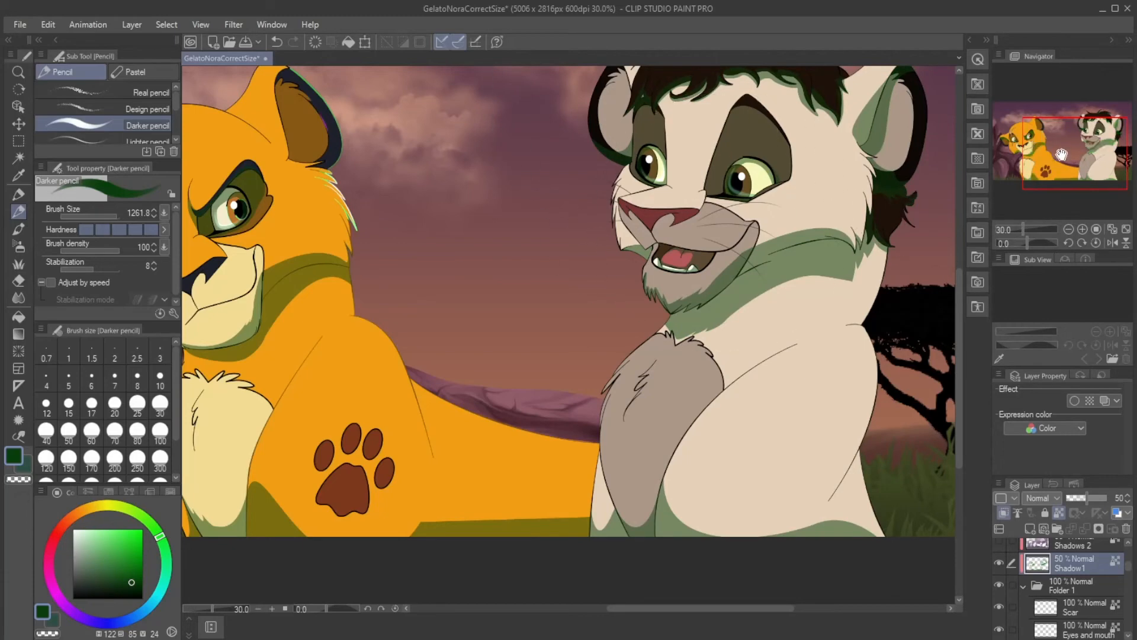
pyautogui.moveTo(1062, 149)
pyautogui.mouseDown()
pyautogui.moveTo(1068, 139)
pyautogui.moveTo(1047, 154)
pyautogui.mouseUp()
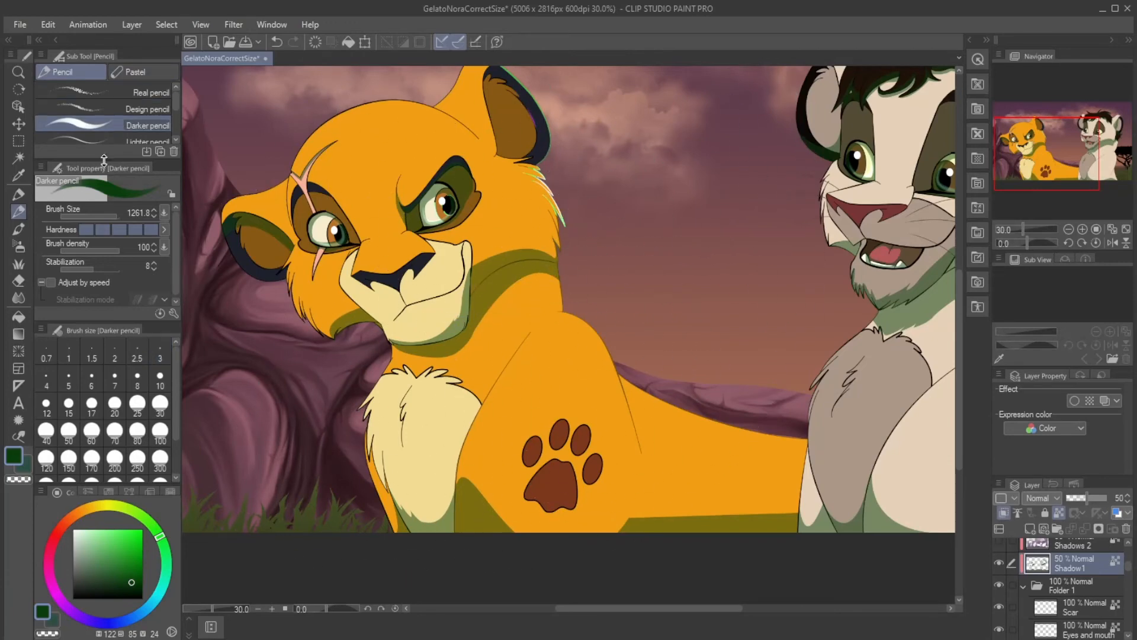
# Step: Sample the purple of the background rock, darken it, and repaint the orange lion's Shadow1 shadows with the Darker pencil
pyautogui.click(17, 177)
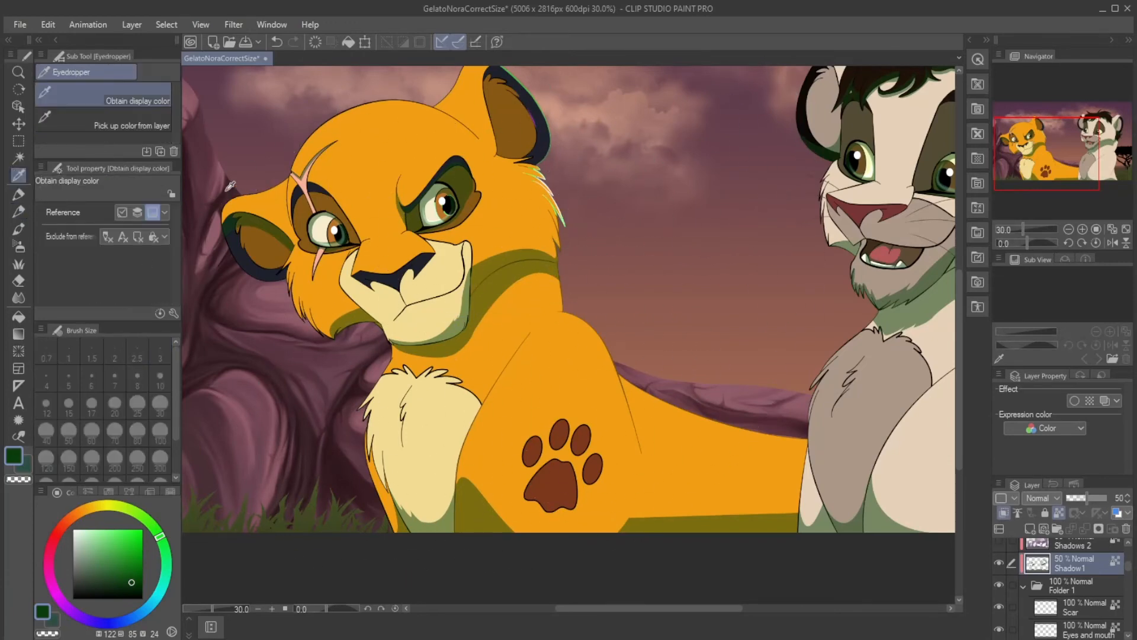
pyautogui.click(212, 161)
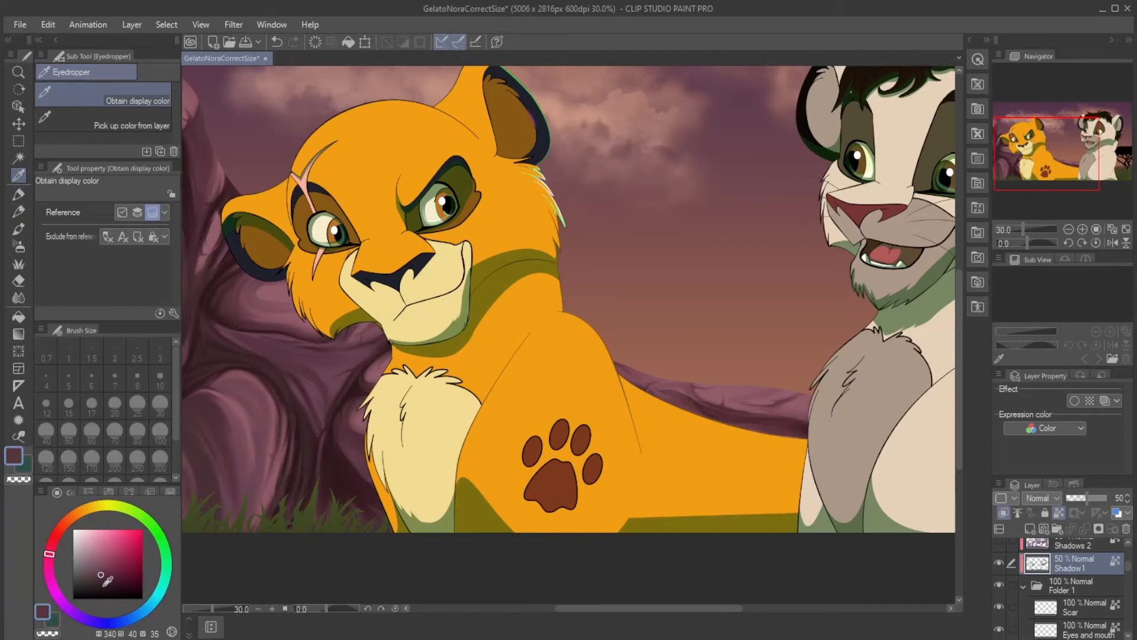
pyautogui.click(104, 587)
pyautogui.click(19, 211)
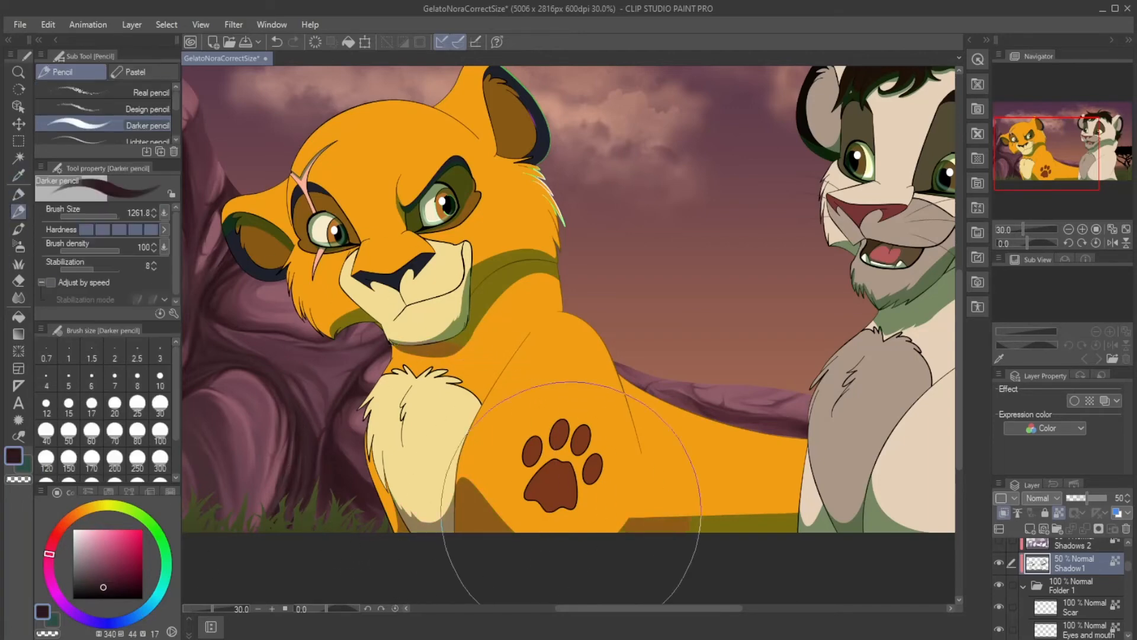
pyautogui.moveTo(571, 512)
pyautogui.mouseDown()
pyautogui.moveTo(590, 496)
pyautogui.moveTo(374, 411)
pyautogui.moveTo(264, 177)
pyautogui.moveTo(507, 332)
pyautogui.mouseUp()
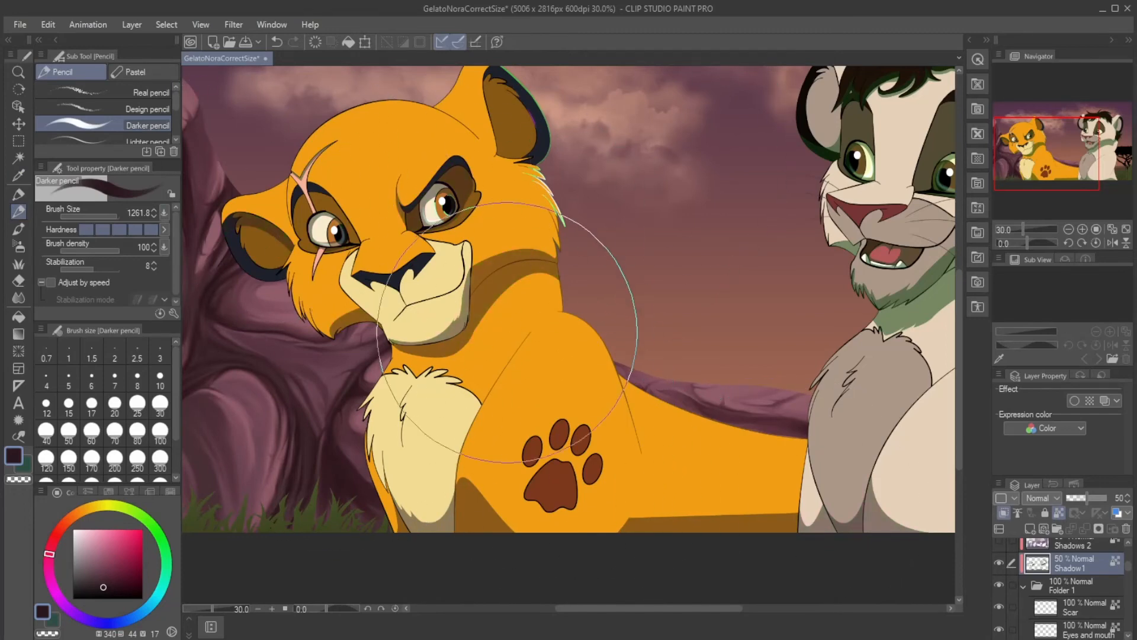
# Step: Paint the white lion's remaining green shadows on Shadow1 with the same dark purple
pyautogui.moveTo(1048, 156); pyautogui.dragTo(1106, 147)
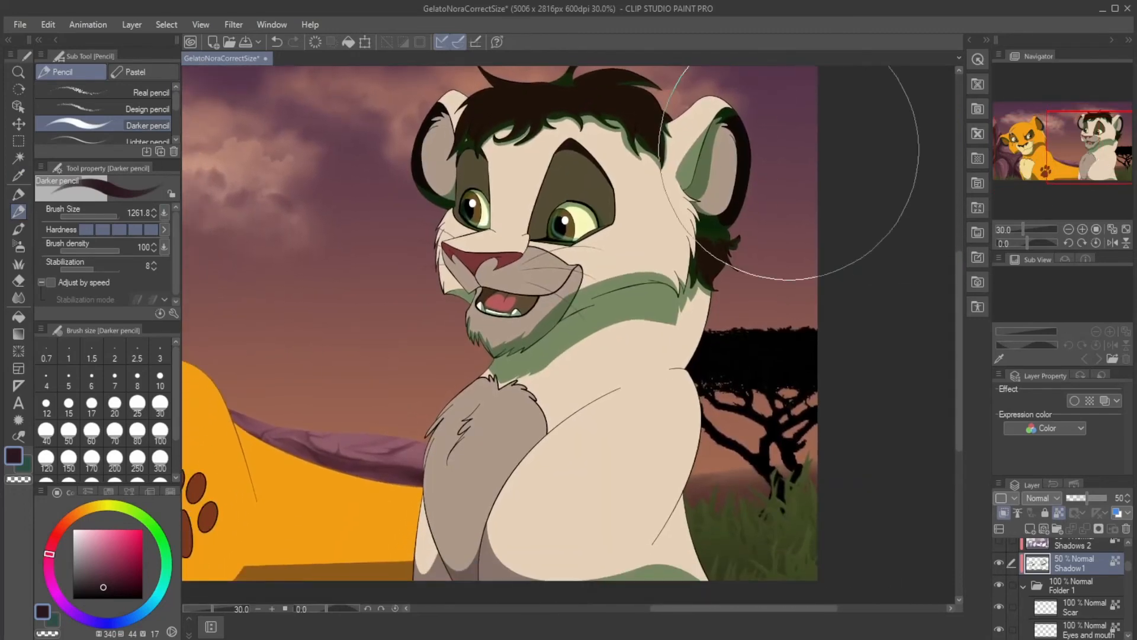
pyautogui.moveTo(789, 148)
pyautogui.mouseDown()
pyautogui.moveTo(580, 114)
pyautogui.moveTo(609, 198)
pyautogui.moveTo(596, 339)
pyautogui.moveTo(661, 164)
pyautogui.moveTo(649, 460)
pyautogui.moveTo(668, 542)
pyautogui.moveTo(311, 527)
pyautogui.mouseUp()
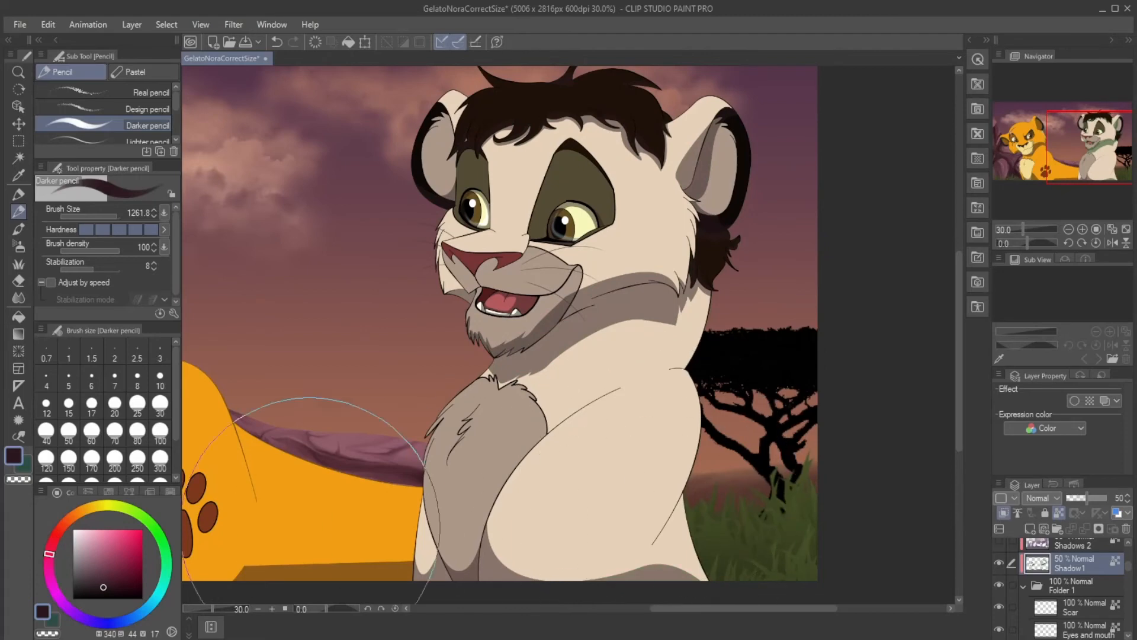
pyautogui.moveTo(1089, 148); pyautogui.dragTo(1029, 154)
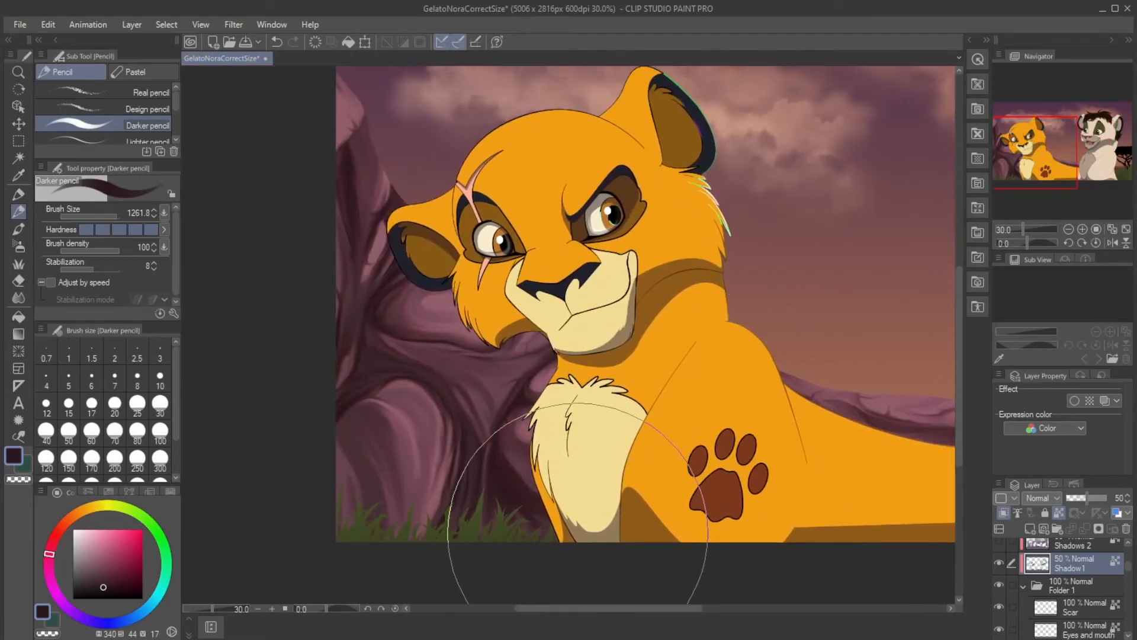
# Step: Preview both lions with the Shadows 2 layer shown, and hide the Shadow1 and Shadows 2 layers
pyautogui.click(999, 542)
pyautogui.moveTo(1017, 149); pyautogui.dragTo(1060, 145)
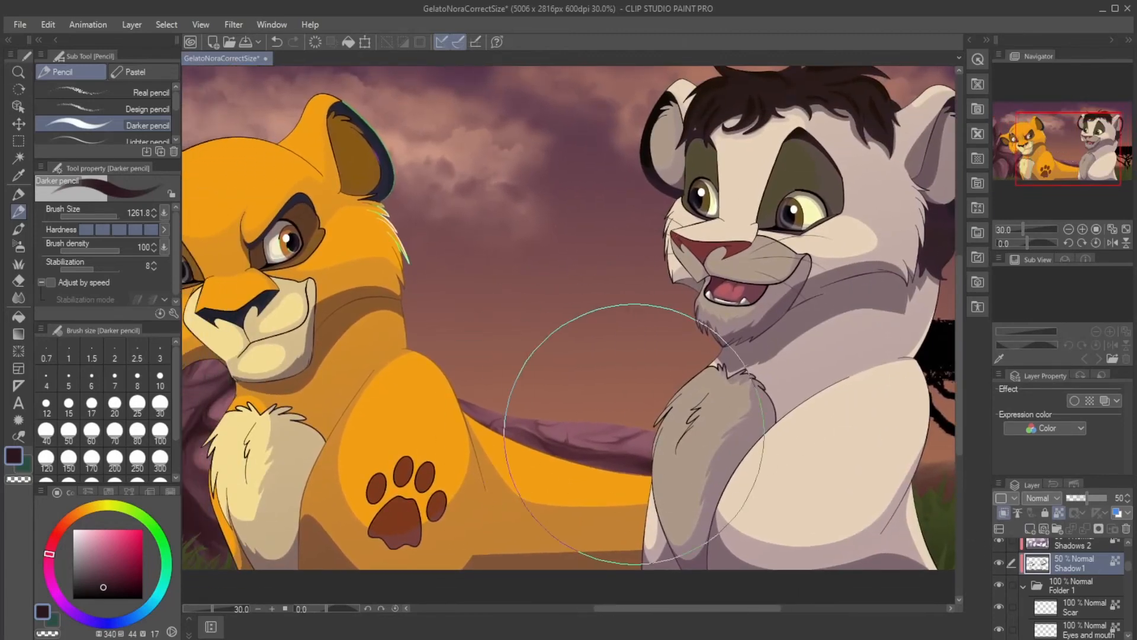
pyautogui.click(999, 561)
pyautogui.click(999, 541)
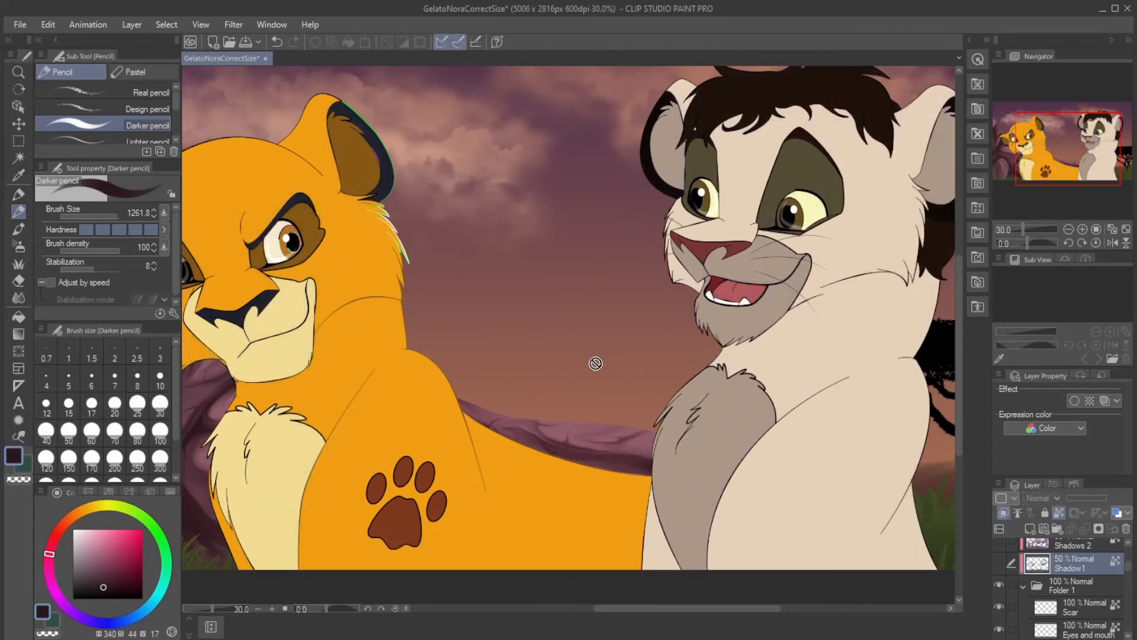
# Step: Sample the cream colour from the orange lion's chin and switch to the Mapping pen
pyautogui.moveTo(1023, 203); pyautogui.dragTo(833, 210)
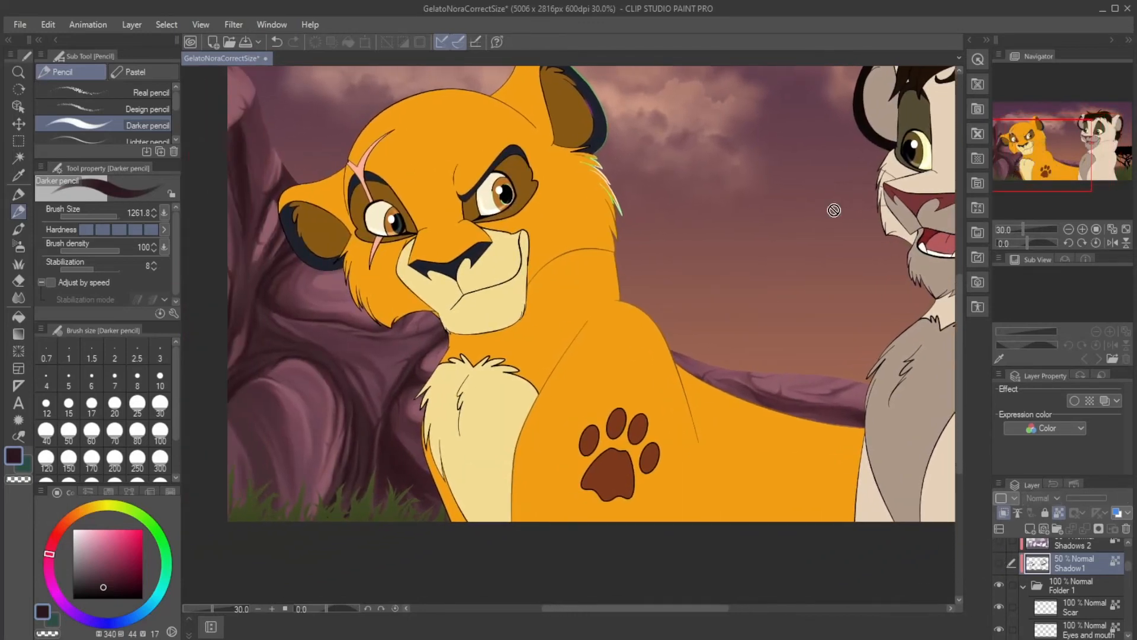
pyautogui.scroll(4, 497, 365)
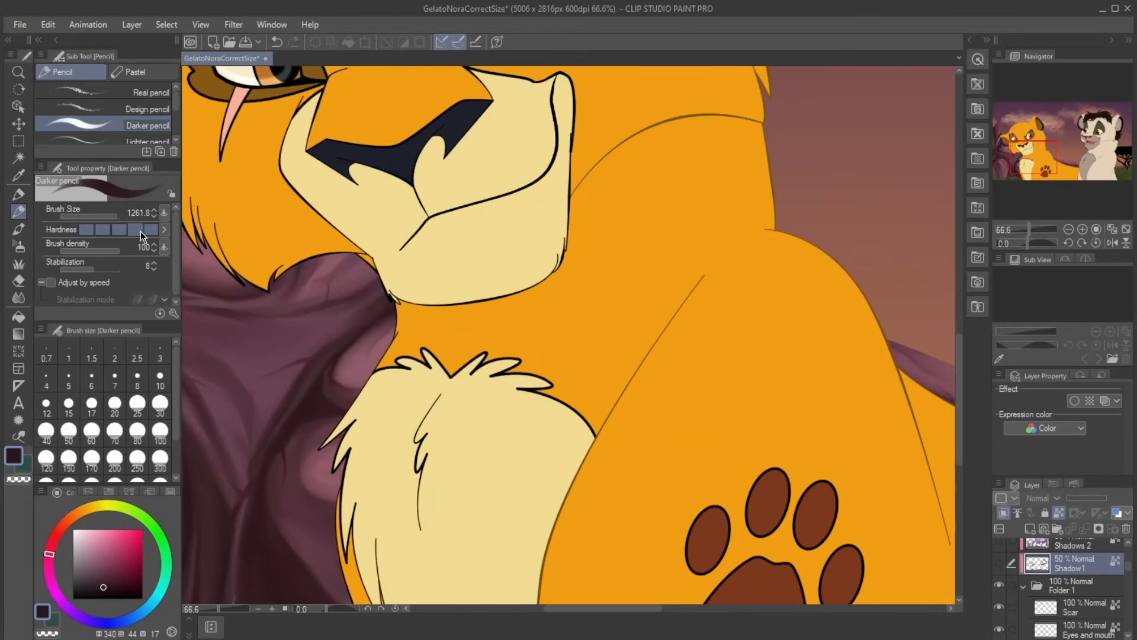
pyautogui.click(18, 174)
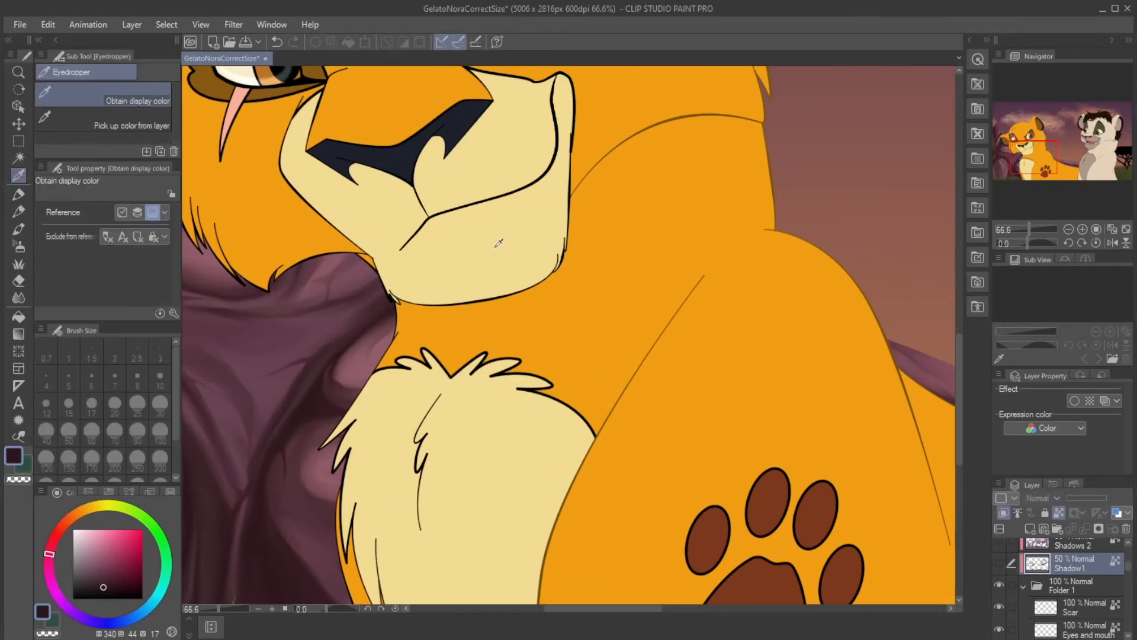
pyautogui.click(494, 251)
pyautogui.click(19, 194)
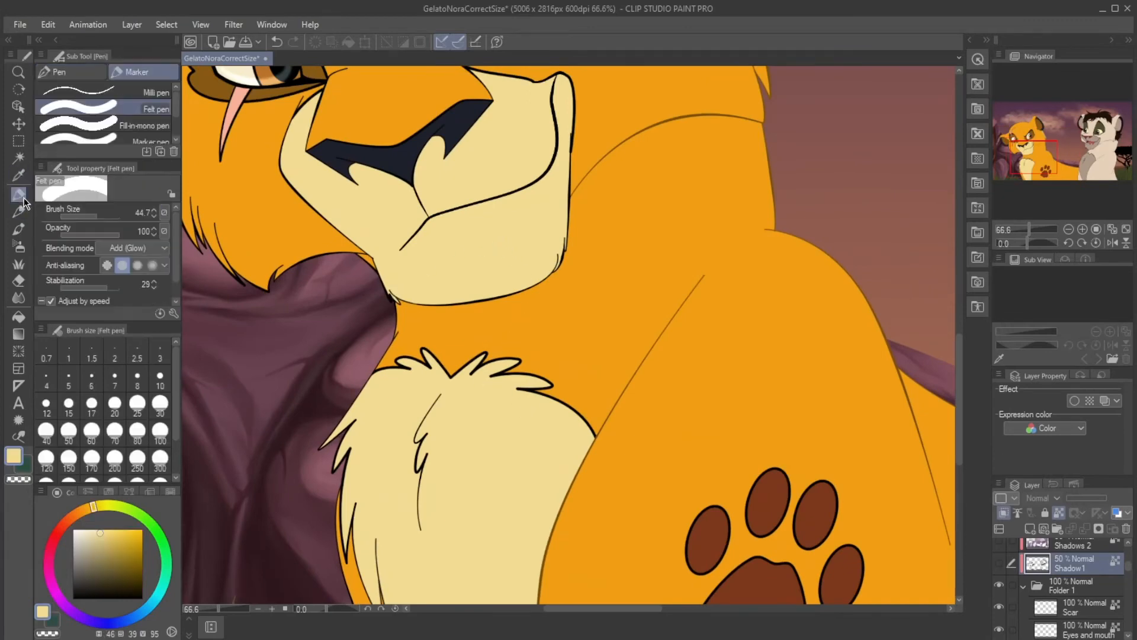
pyautogui.click(60, 72)
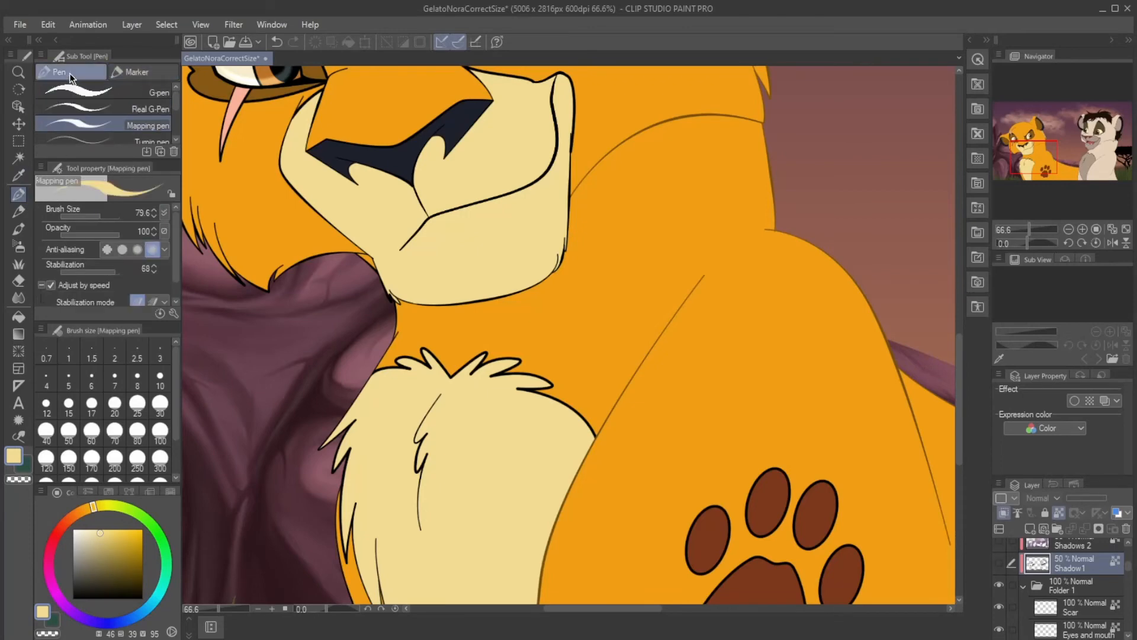
# Step: Identify the Markings layer by toggling its visibility and paint the upper outline of the orange lion's chest fur cream
pyautogui.scroll(-3, 1086, 586)
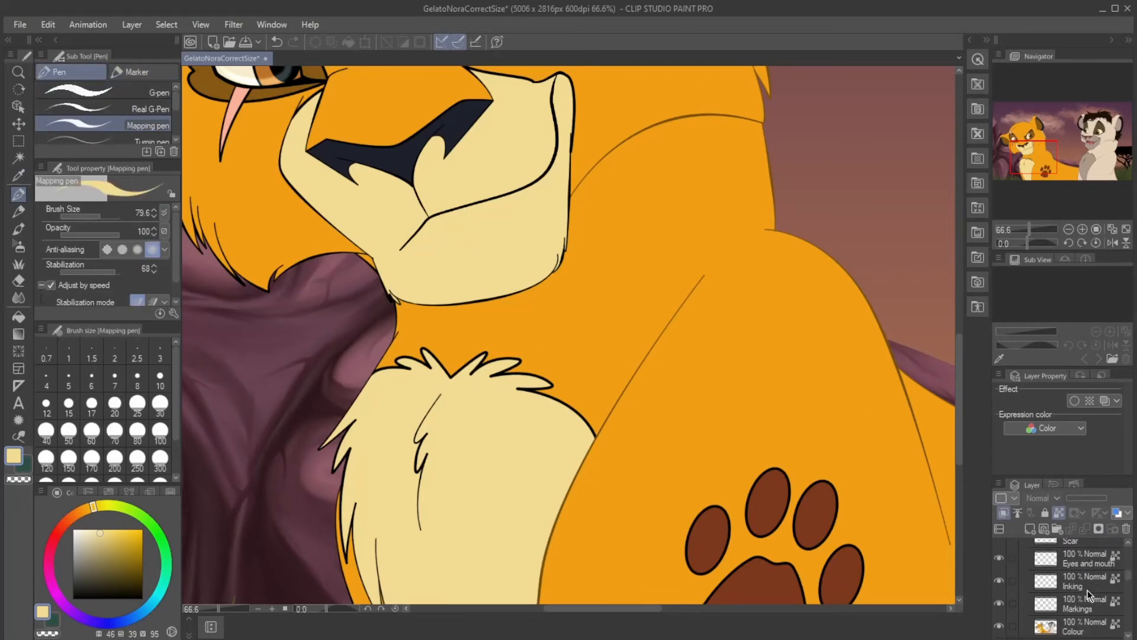
pyautogui.click(1086, 609)
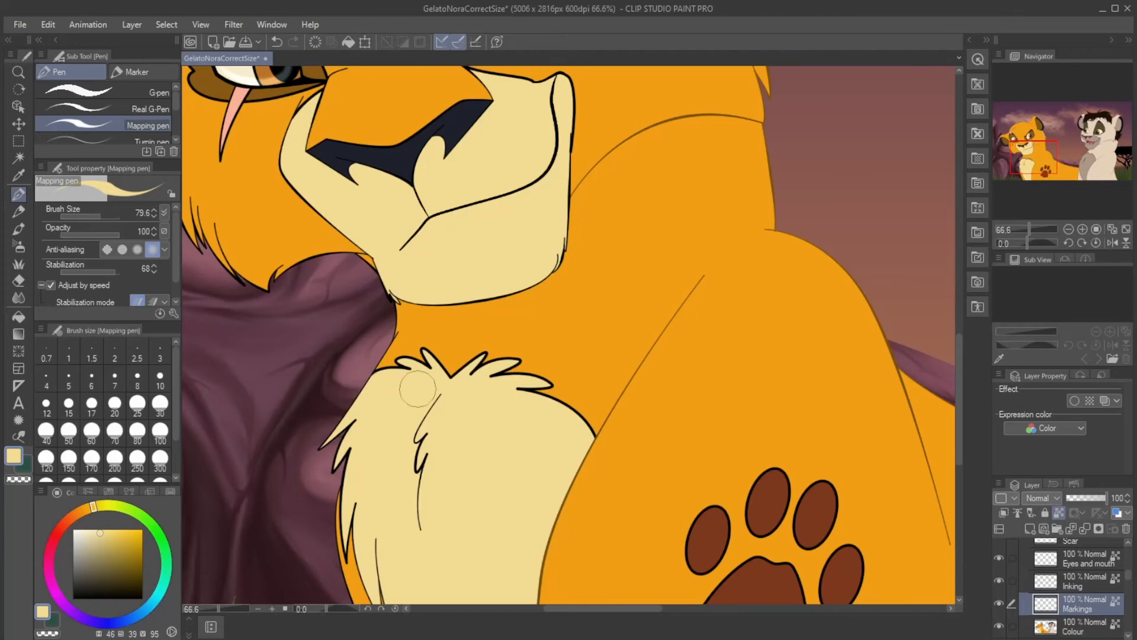
pyautogui.click(1001, 605)
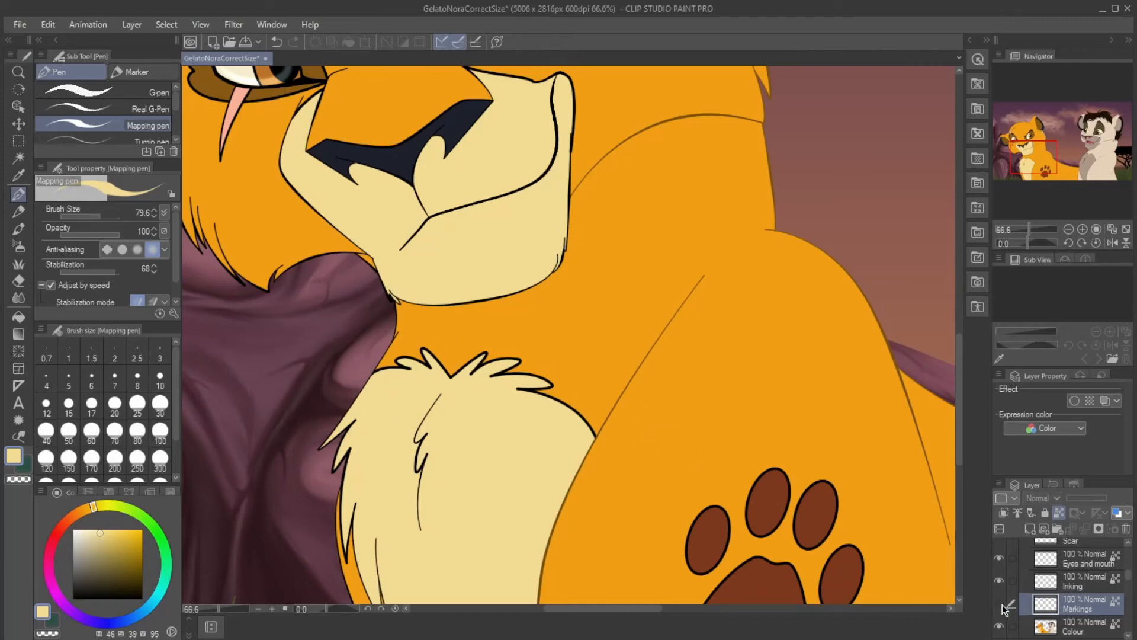
pyautogui.click(1001, 605)
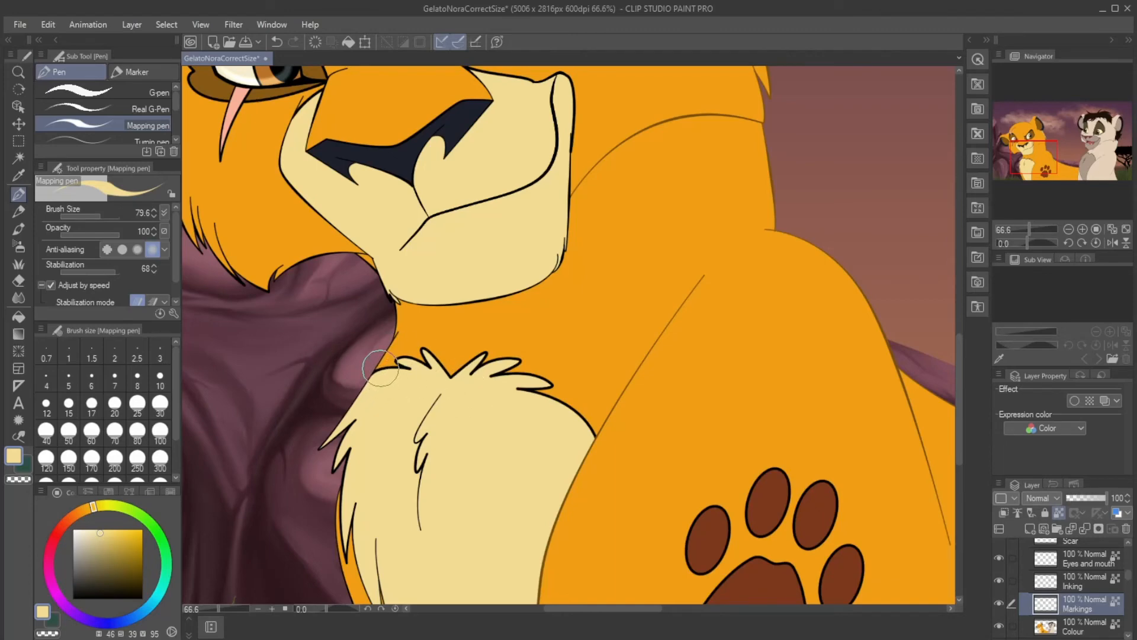
pyautogui.moveTo(381, 368)
pyautogui.mouseDown()
pyautogui.moveTo(432, 368)
pyautogui.moveTo(429, 337)
pyautogui.moveTo(459, 375)
pyautogui.moveTo(456, 360)
pyautogui.moveTo(481, 348)
pyautogui.moveTo(556, 393)
pyautogui.moveTo(605, 465)
pyautogui.mouseUp()
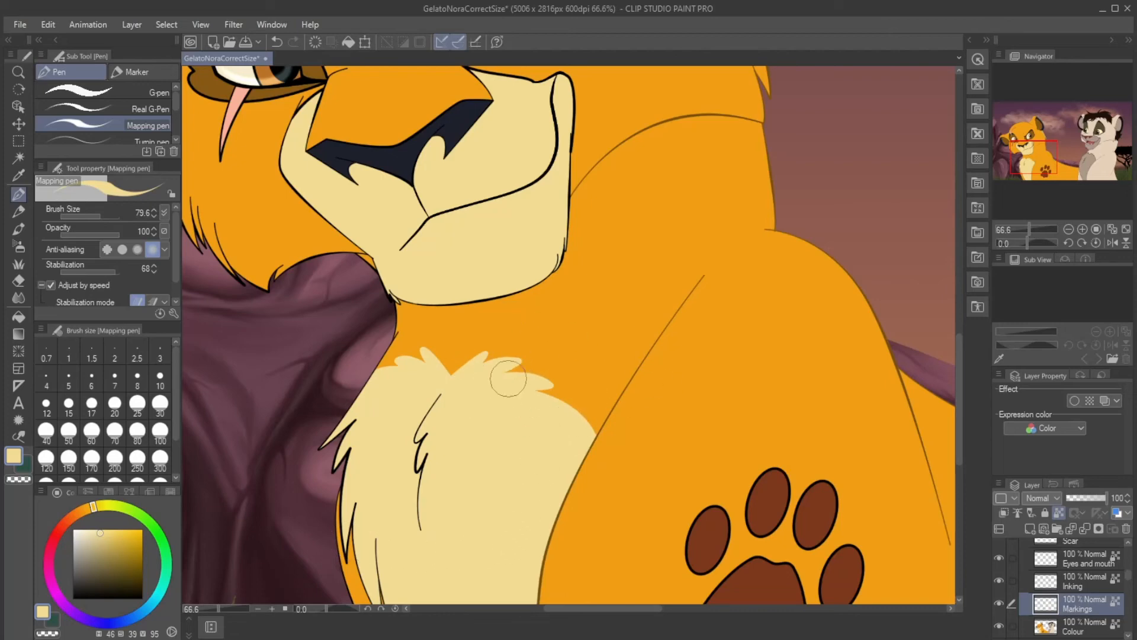
# Step: Paint the Markings outline along the upper edge and cheek side of the orange lion's muzzle cream
pyautogui.moveTo(1024, 149); pyautogui.dragTo(1023, 141)
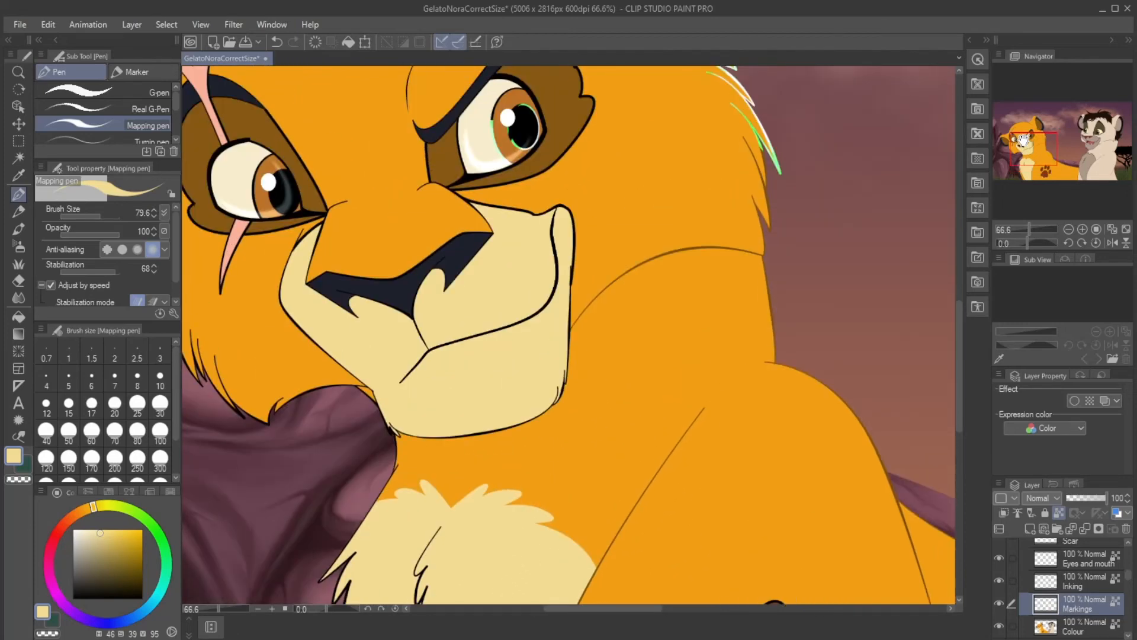
pyautogui.moveTo(458, 213)
pyautogui.mouseDown()
pyautogui.moveTo(521, 218)
pyautogui.moveTo(469, 200)
pyautogui.moveTo(485, 236)
pyautogui.moveTo(482, 192)
pyautogui.moveTo(527, 220)
pyautogui.moveTo(494, 190)
pyautogui.moveTo(516, 227)
pyautogui.moveTo(555, 210)
pyautogui.moveTo(580, 226)
pyautogui.moveTo(584, 284)
pyautogui.mouseUp()
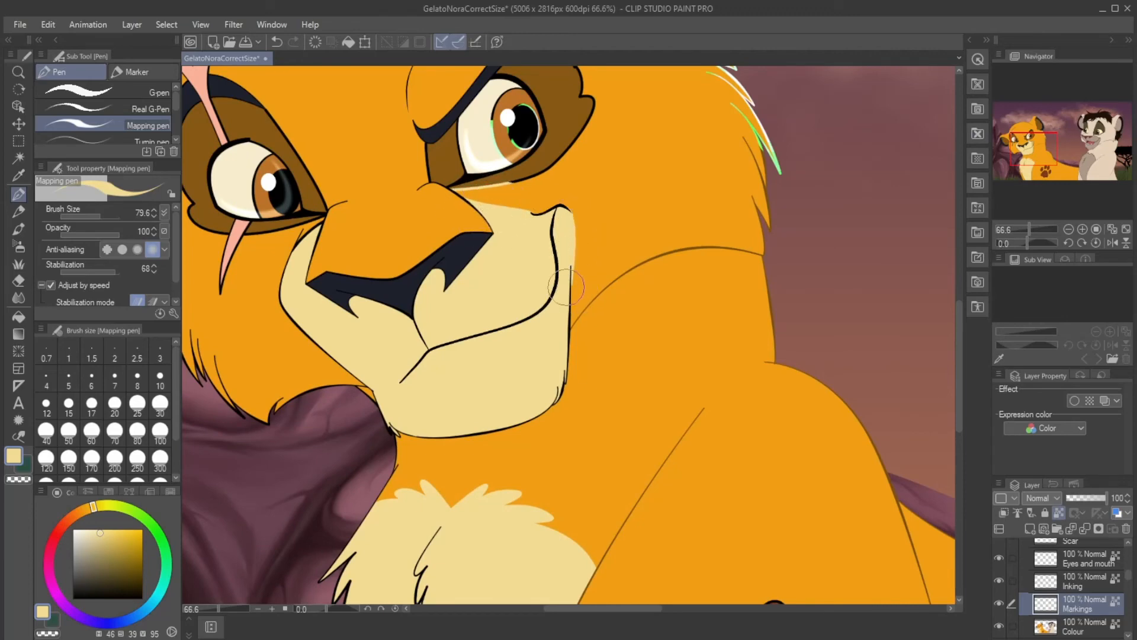
# Step: Sample the brown eye-patch colour and paint it over the marking outlines around both of the orange lion's eyes
pyautogui.moveTo(1049, 143); pyautogui.dragTo(1042, 135)
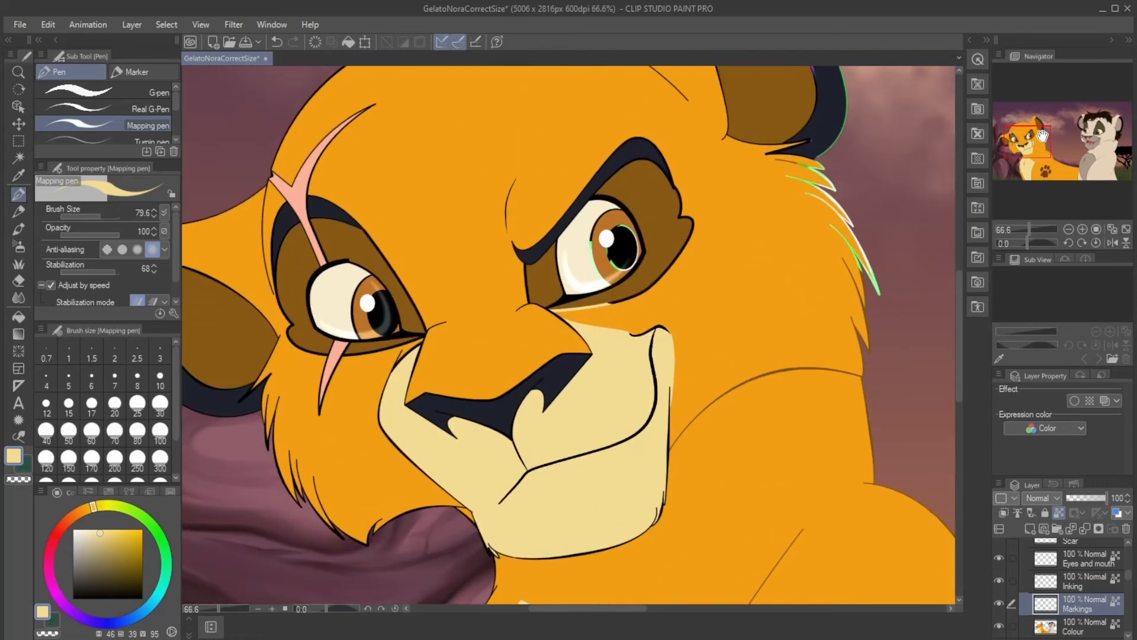
pyautogui.click(18, 174)
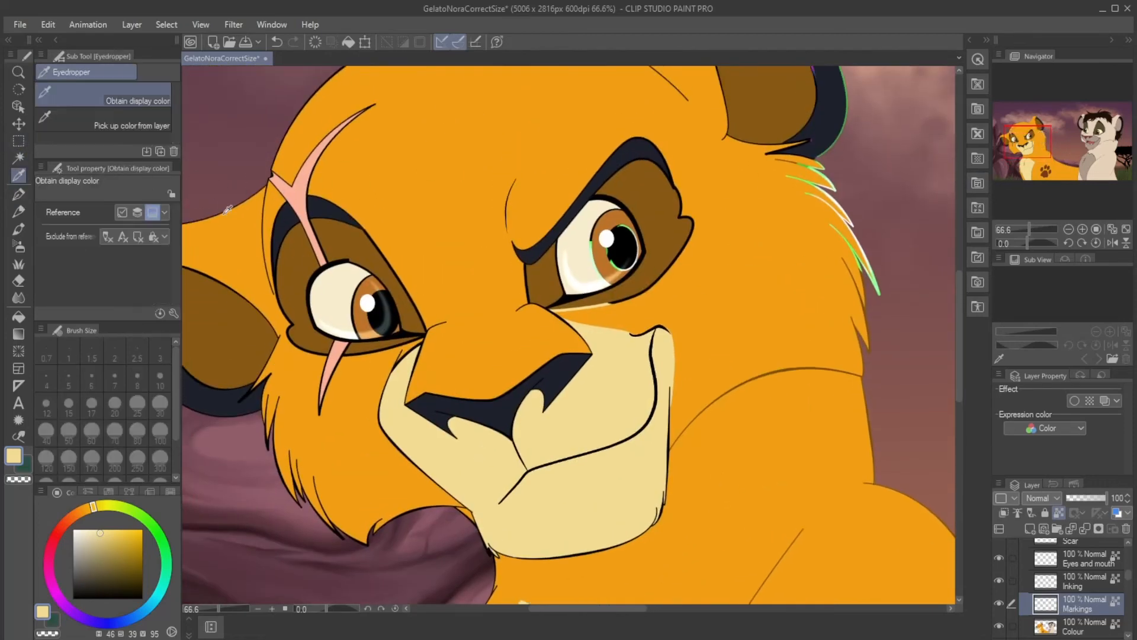
pyautogui.click(318, 229)
pyautogui.click(329, 228)
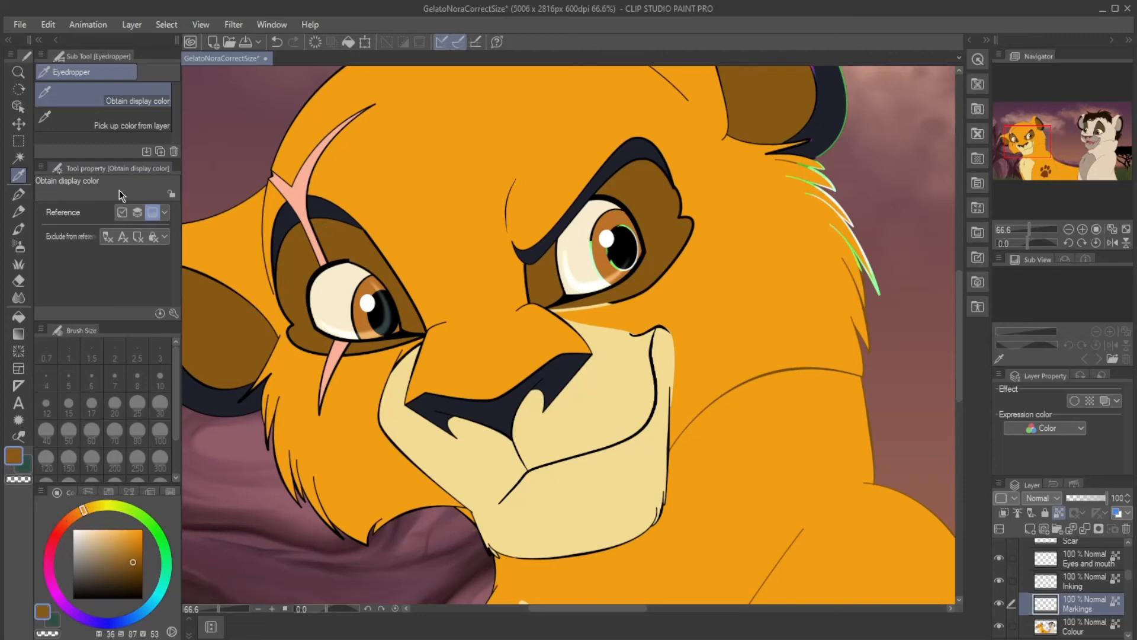
pyautogui.click(18, 195)
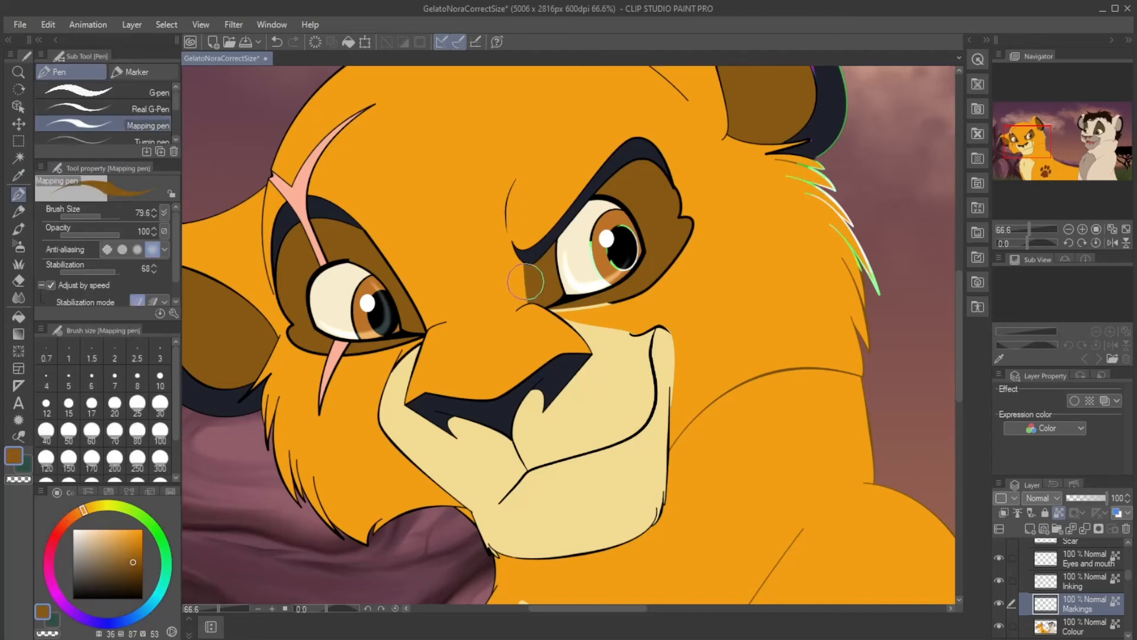
pyautogui.moveTo(526, 281)
pyautogui.mouseDown()
pyautogui.moveTo(600, 297)
pyautogui.moveTo(641, 282)
pyautogui.moveTo(675, 255)
pyautogui.moveTo(687, 214)
pyautogui.moveTo(678, 183)
pyautogui.mouseUp()
pyautogui.moveTo(396, 294)
pyautogui.mouseDown()
pyautogui.moveTo(413, 325)
pyautogui.moveTo(407, 270)
pyautogui.moveTo(382, 232)
pyautogui.moveTo(360, 223)
pyautogui.moveTo(407, 330)
pyautogui.moveTo(313, 351)
pyautogui.moveTo(288, 331)
pyautogui.moveTo(286, 299)
pyautogui.mouseUp()
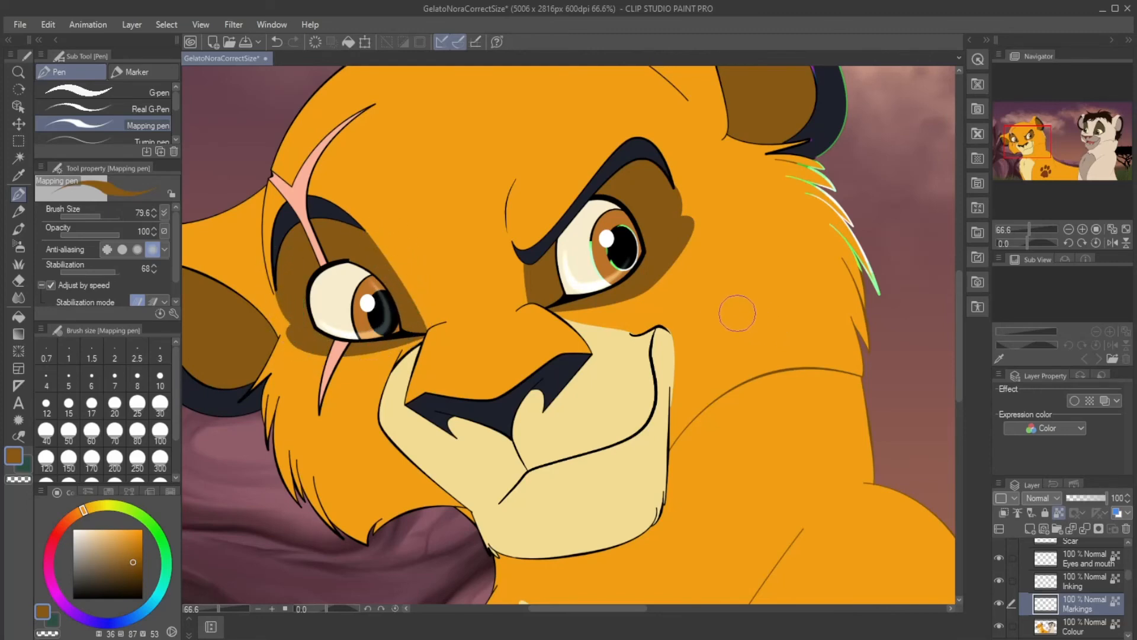
# Step: Select the Inking layer and recolour the white lion's shoulder and front-leg line beside the chest patch dark greyish brown
pyautogui.moveTo(1054, 138)
pyautogui.mouseDown()
pyautogui.moveTo(1039, 119)
pyautogui.moveTo(1028, 157)
pyautogui.moveTo(1024, 139)
pyautogui.moveTo(1051, 167)
pyautogui.moveTo(1058, 157)
pyautogui.moveTo(1034, 133)
pyautogui.moveTo(1066, 169)
pyautogui.moveTo(1087, 168)
pyautogui.moveTo(1056, 155)
pyautogui.moveTo(1037, 123)
pyautogui.moveTo(1032, 140)
pyautogui.mouseUp()
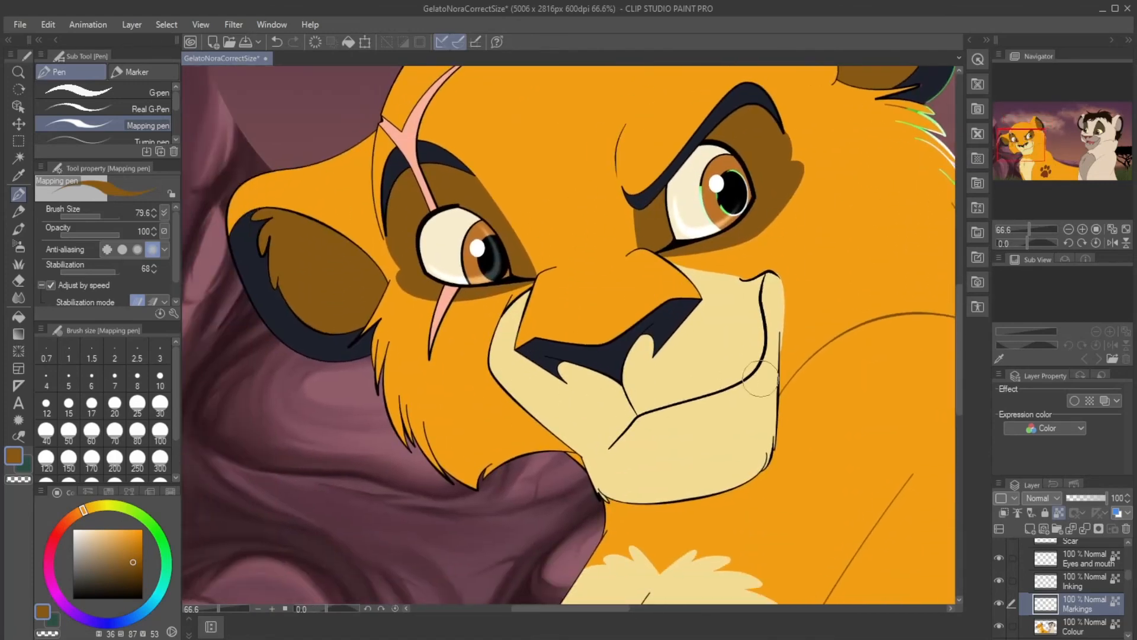
pyautogui.moveTo(1035, 148); pyautogui.dragTo(1044, 141)
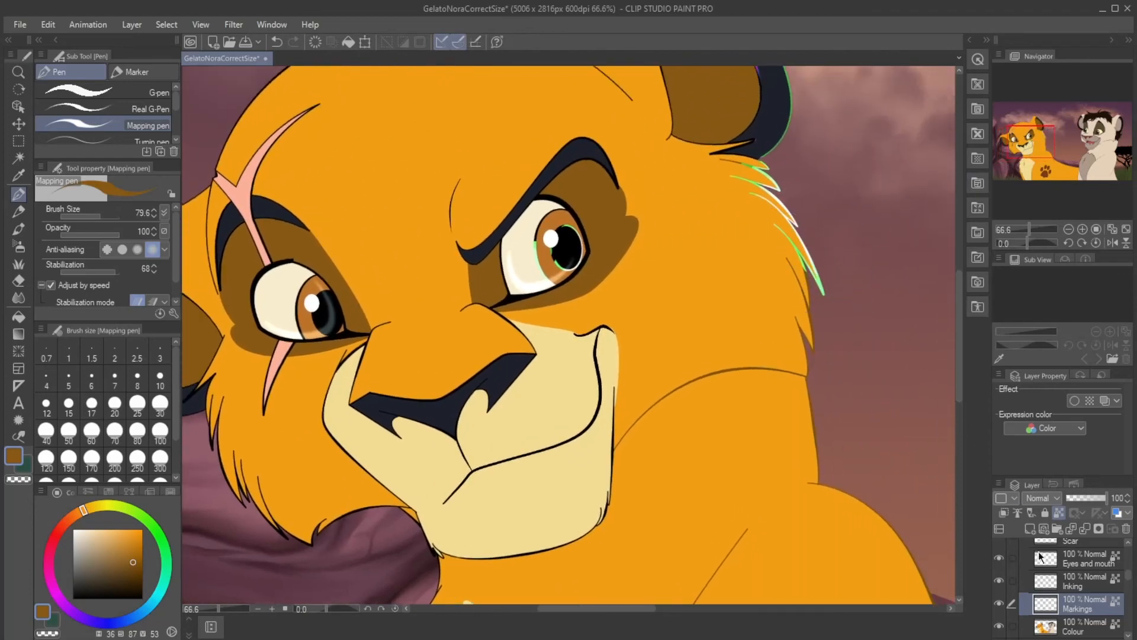
pyautogui.click(1065, 585)
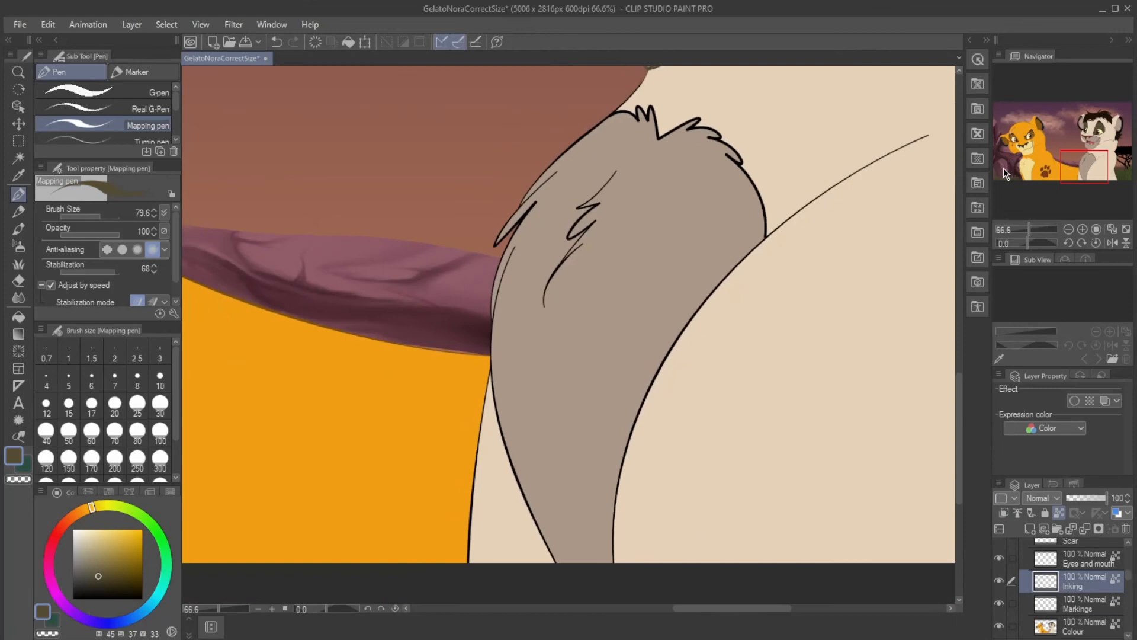
pyautogui.moveTo(829, 203)
pyautogui.mouseDown()
pyautogui.moveTo(860, 166)
pyautogui.moveTo(929, 130)
pyautogui.moveTo(792, 216)
pyautogui.moveTo(732, 276)
pyautogui.moveTo(726, 268)
pyautogui.moveTo(728, 286)
pyautogui.moveTo(674, 376)
pyautogui.moveTo(661, 379)
pyautogui.moveTo(655, 362)
pyautogui.moveTo(611, 484)
pyautogui.moveTo(624, 494)
pyautogui.moveTo(621, 562)
pyautogui.mouseUp()
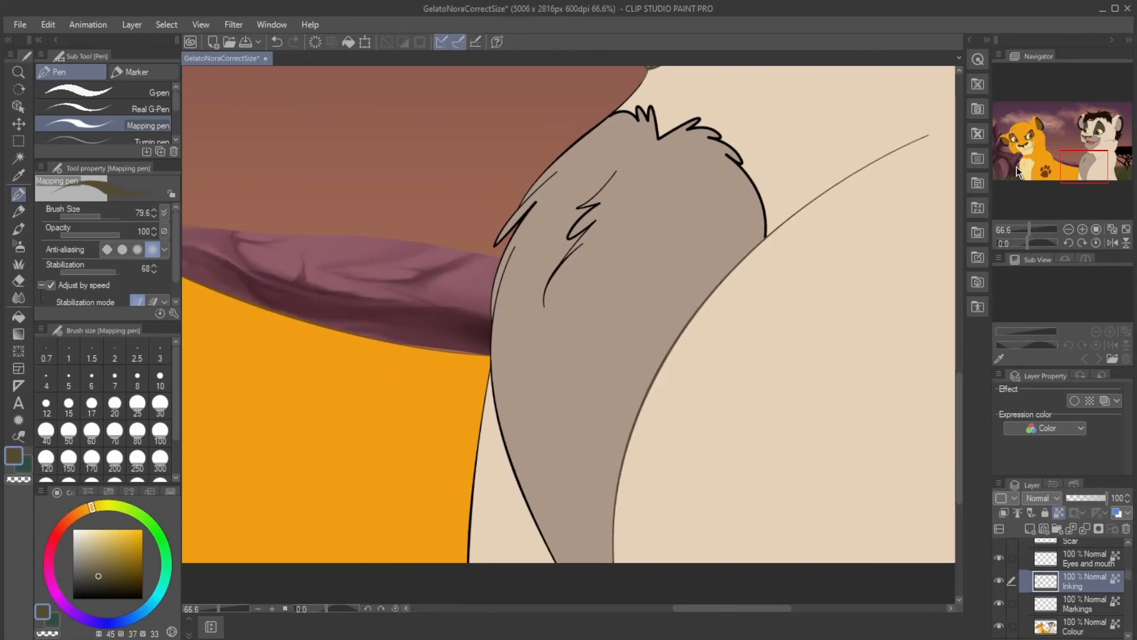
# Step: Examine the recoloured line art on both lions at 36.4% zoom and bring the shadow layers into view in the layer list
pyautogui.moveTo(1089, 163); pyautogui.dragTo(1059, 148)
pyautogui.scroll(-4, 711, 144)
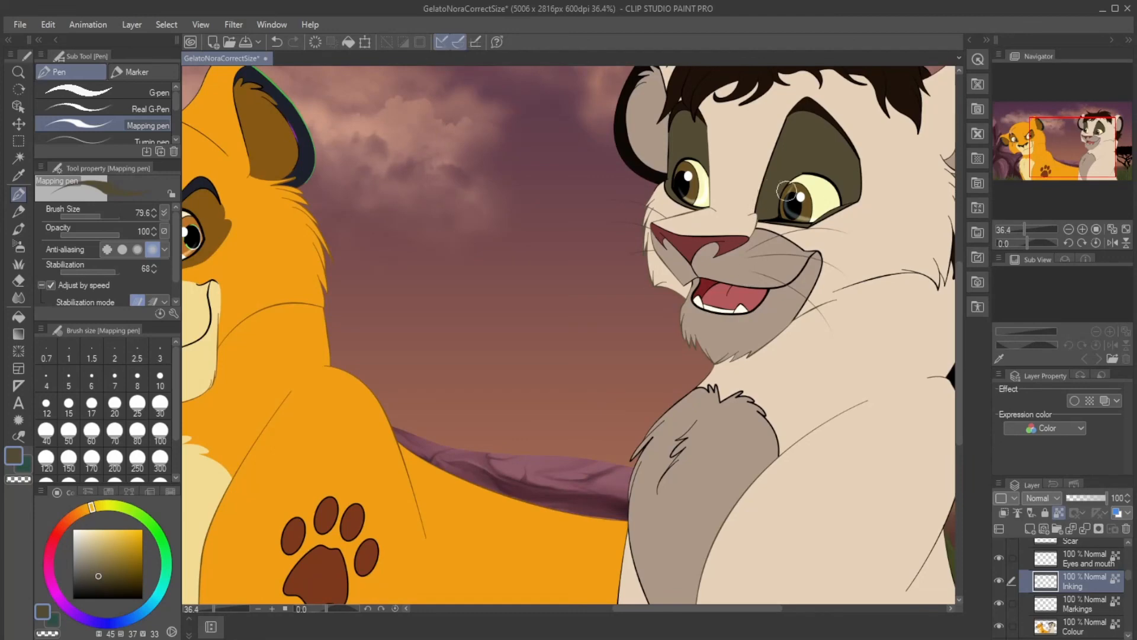
pyautogui.moveTo(1043, 154); pyautogui.dragTo(1012, 152)
pyautogui.scroll(4, 1076, 579)
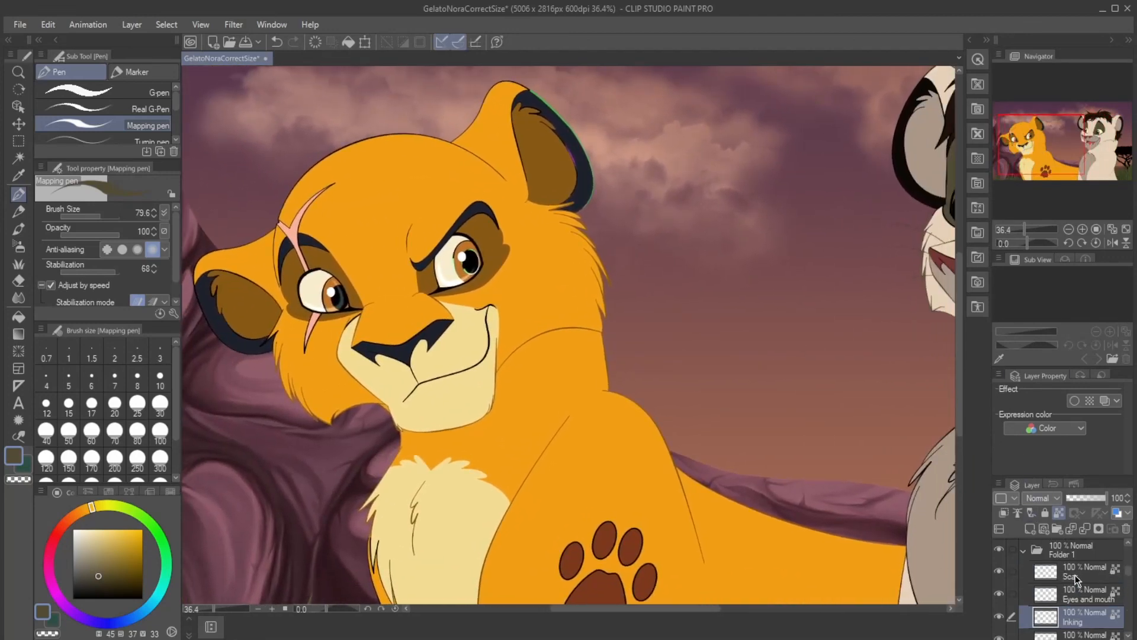
pyautogui.scroll(1, 1068, 565)
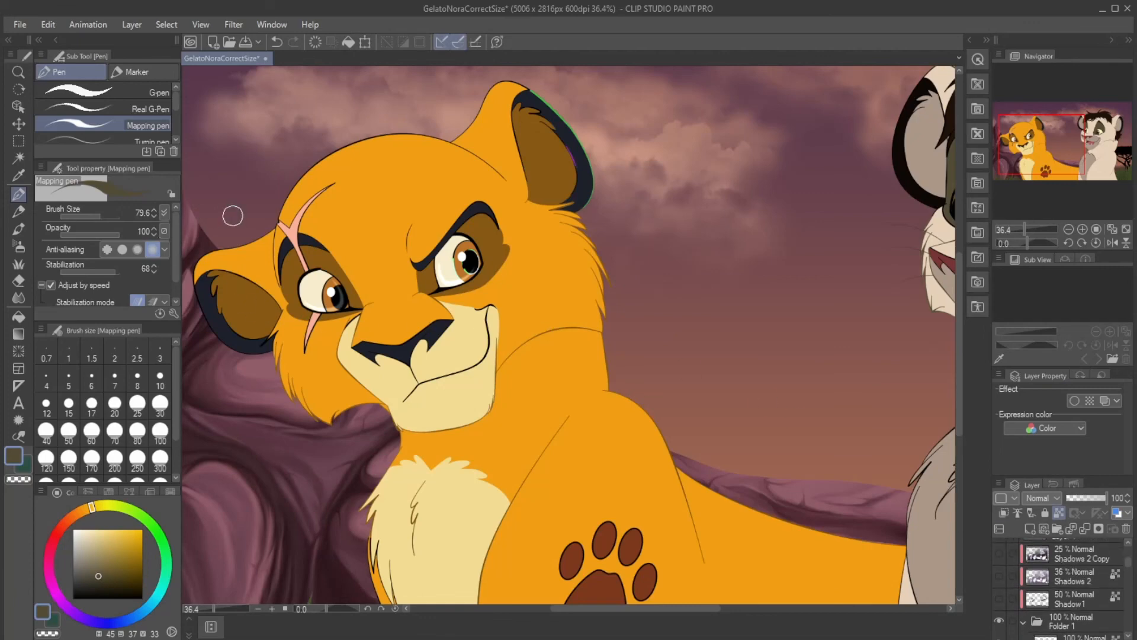
pyautogui.moveTo(1051, 171)
pyautogui.mouseDown()
pyautogui.moveTo(1037, 163)
pyautogui.moveTo(1048, 188)
pyautogui.moveTo(1054, 165)
pyautogui.moveTo(1034, 149)
pyautogui.moveTo(1074, 155)
pyautogui.moveTo(1045, 154)
pyautogui.mouseUp()
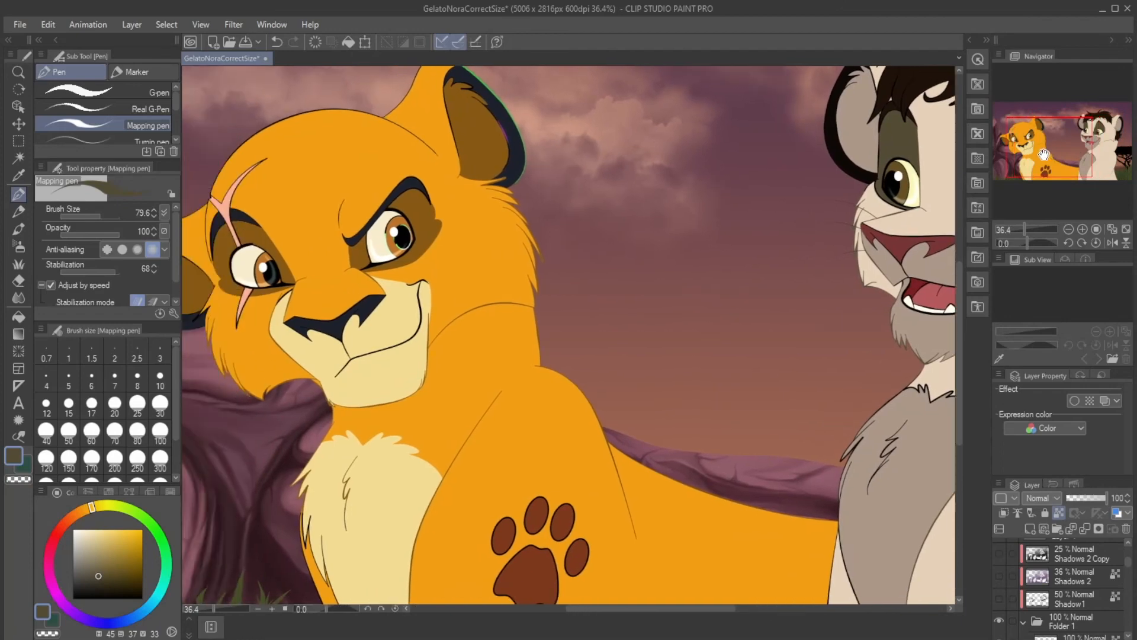